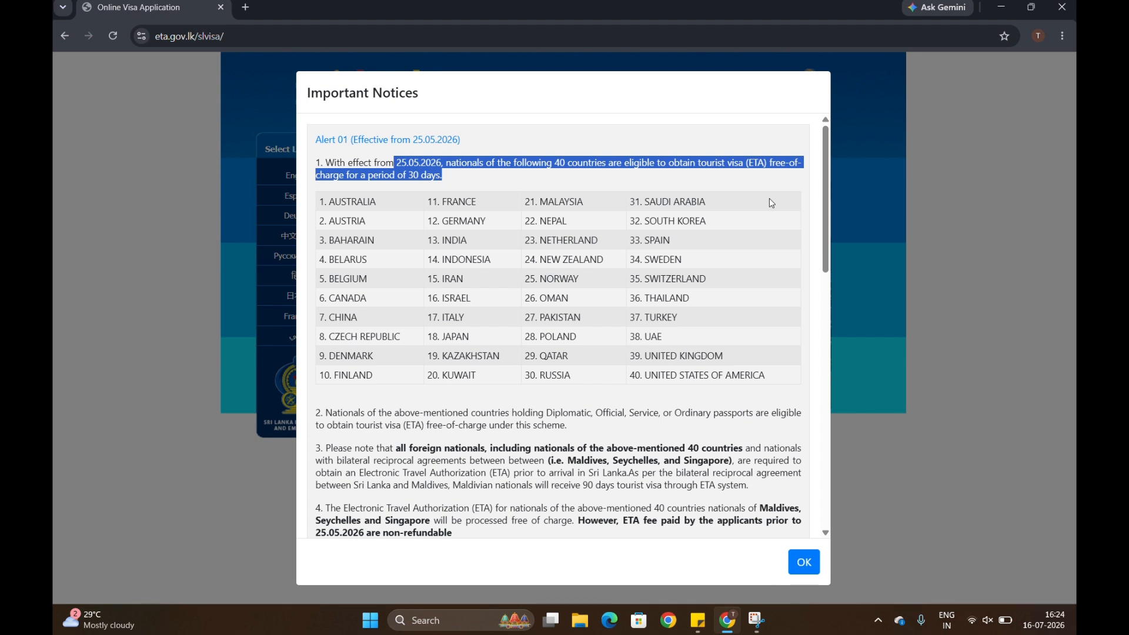
{"action": "double_click", "coordinate": [457, 240]}
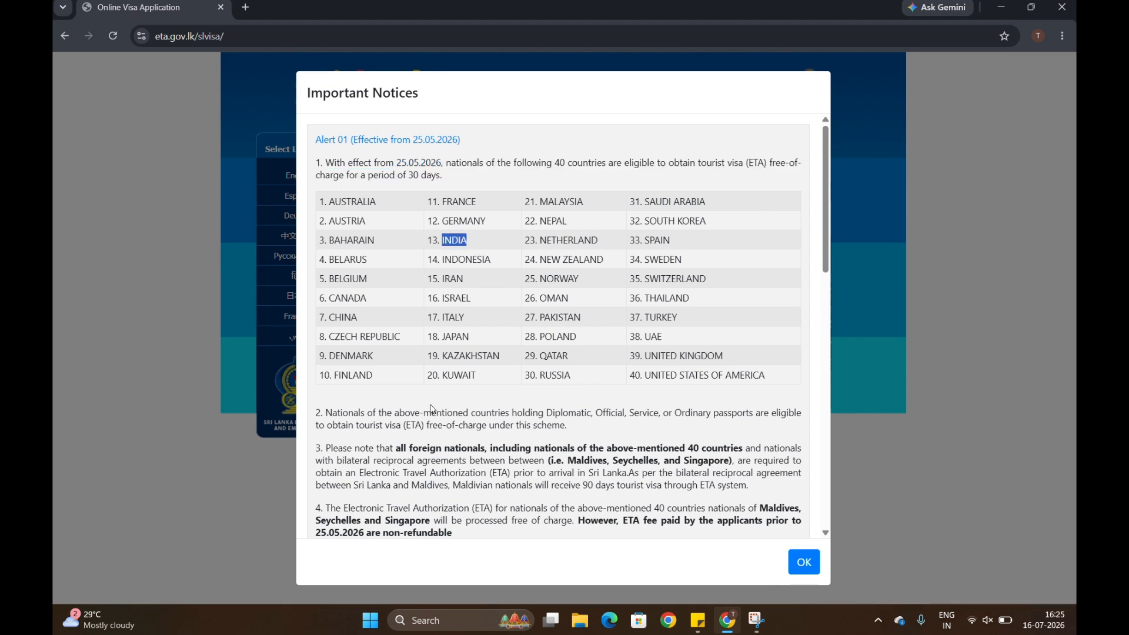
{"action": "left_click", "coordinate": [637, 425]}
{"action": "scroll", "coordinate": [664, 415], "scroll_direction": "down", "scroll_amount": 1}
{"action": "left_click_drag", "start_coordinate": [682, 403], "coordinate": [766, 403]}
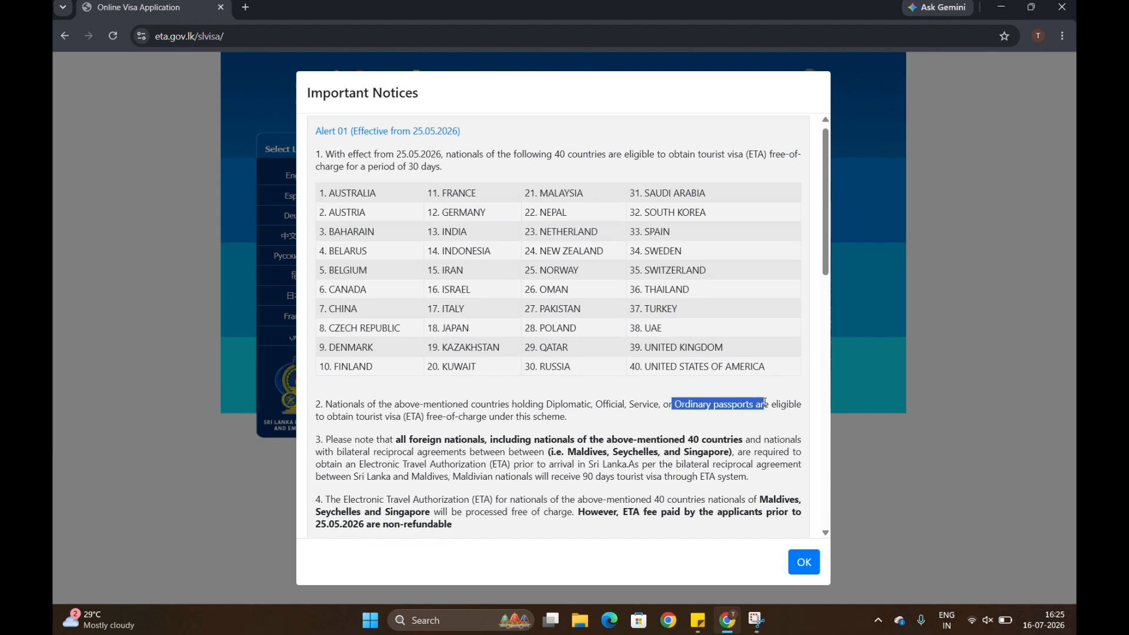
{"action": "left_click", "coordinate": [683, 428]}
{"action": "scroll", "coordinate": [650, 407], "scroll_direction": "down", "scroll_amount": 2}
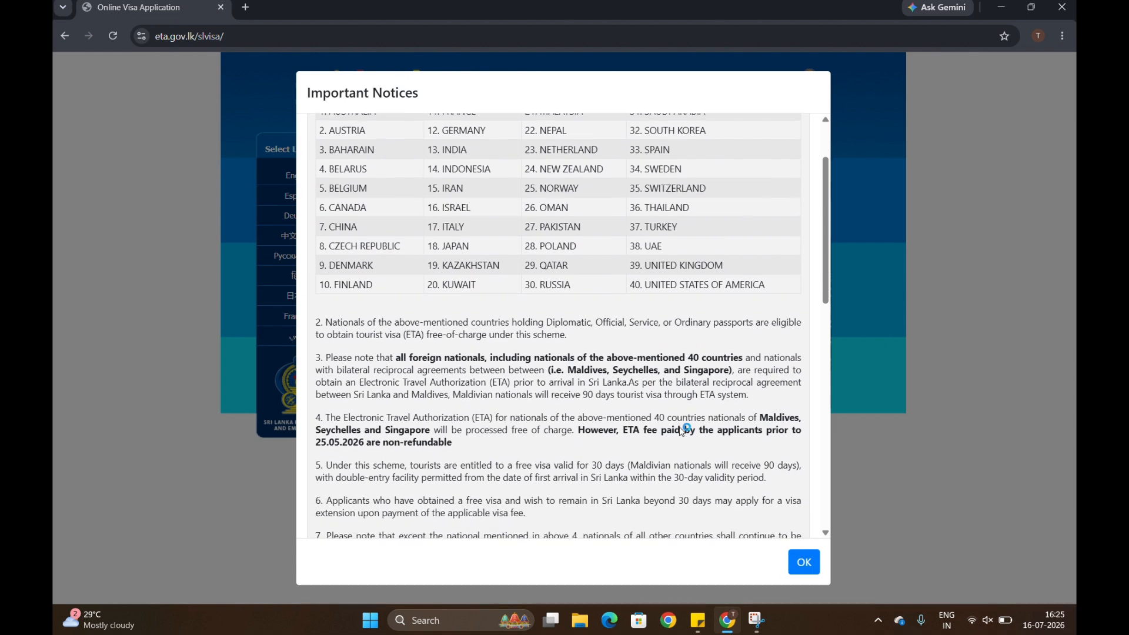
{"action": "scroll", "coordinate": [554, 388], "scroll_direction": "down", "scroll_amount": 2}
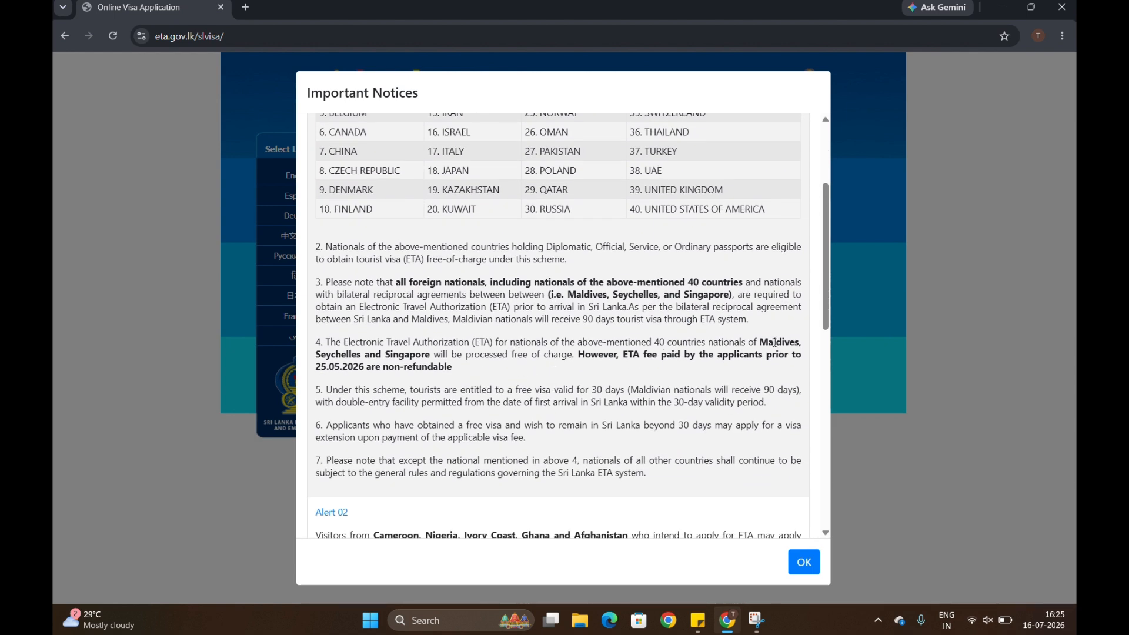
{"action": "left_click_drag", "start_coordinate": [492, 355], "coordinate": [579, 357]}
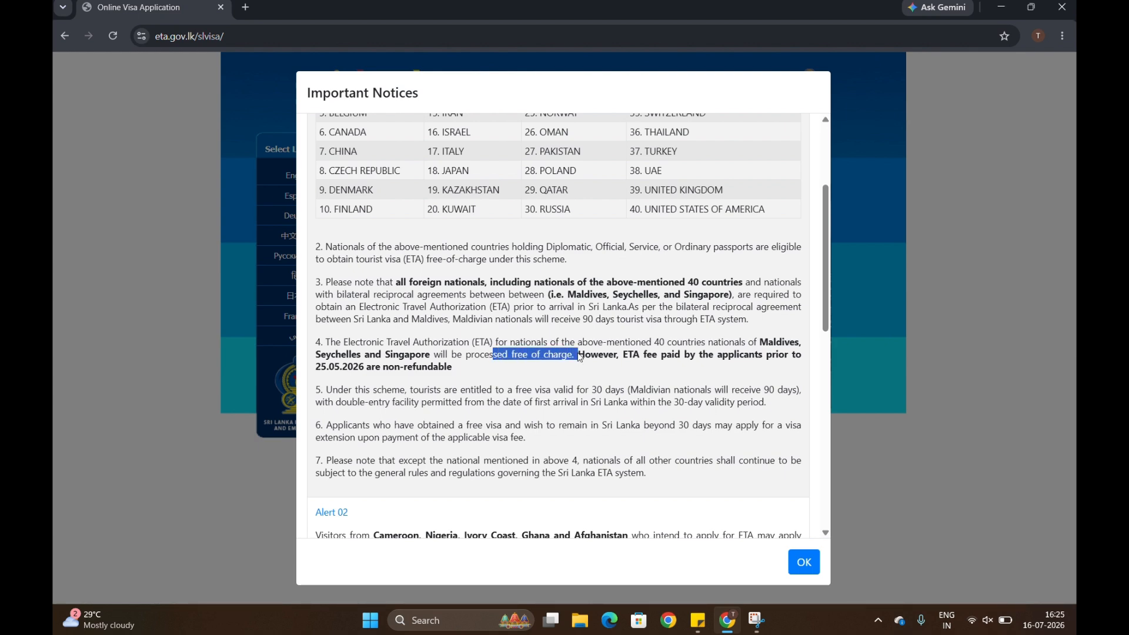
{"action": "scroll", "coordinate": [578, 355], "scroll_direction": "down", "scroll_amount": 6}
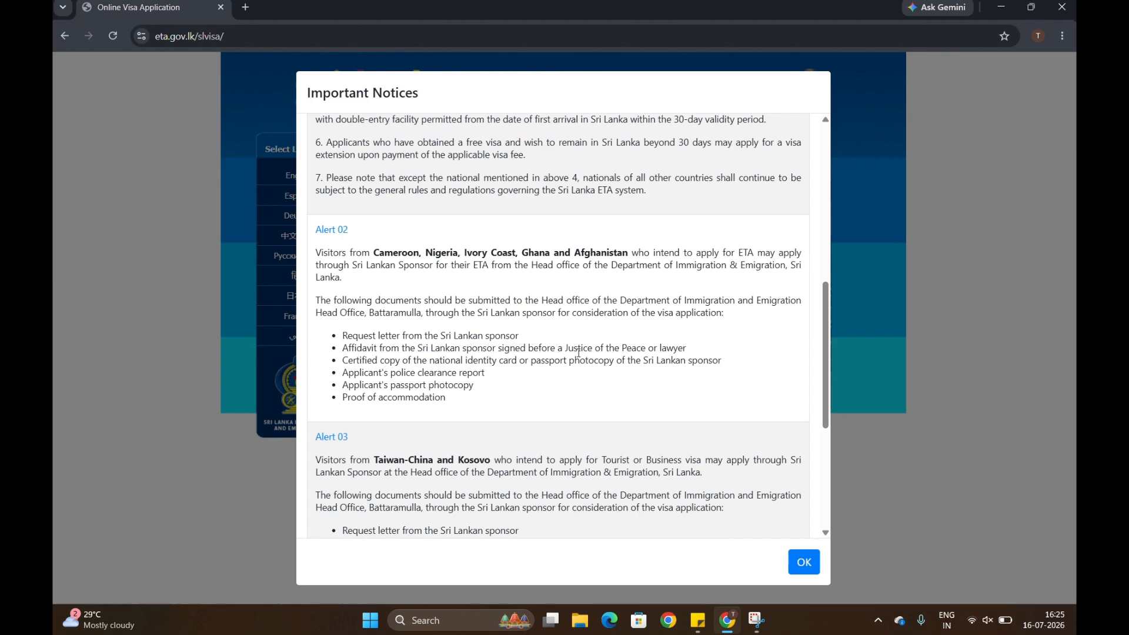
{"action": "scroll", "coordinate": [578, 353], "scroll_direction": "down", "scroll_amount": 5}
{"action": "scroll", "coordinate": [611, 365], "scroll_direction": "up", "scroll_amount": 15}
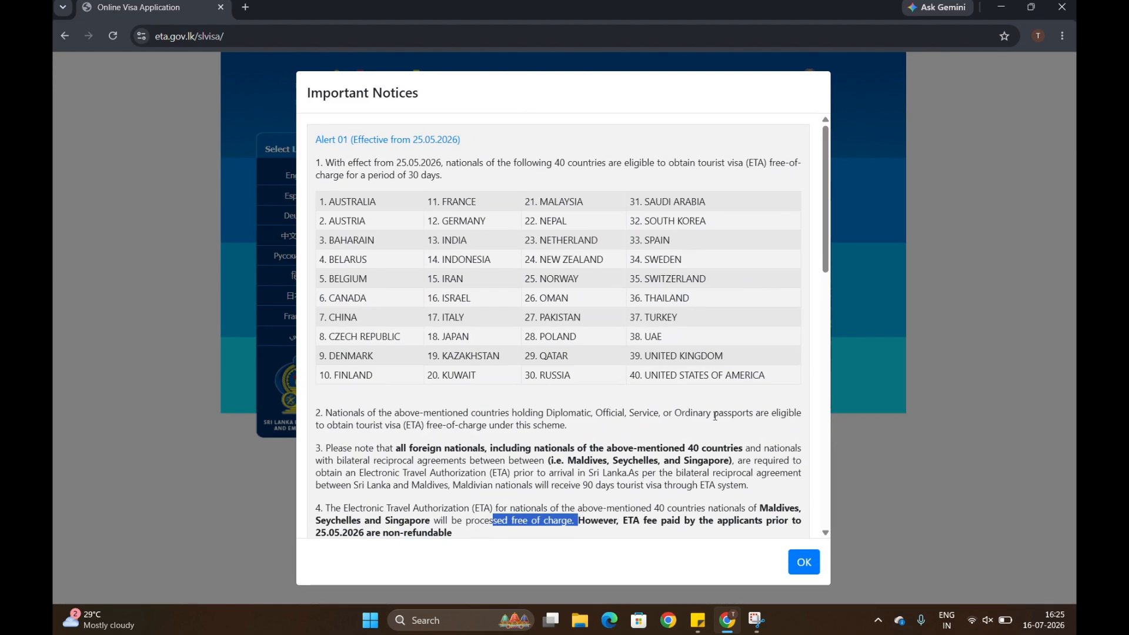
{"action": "left_click", "coordinate": [804, 562]}
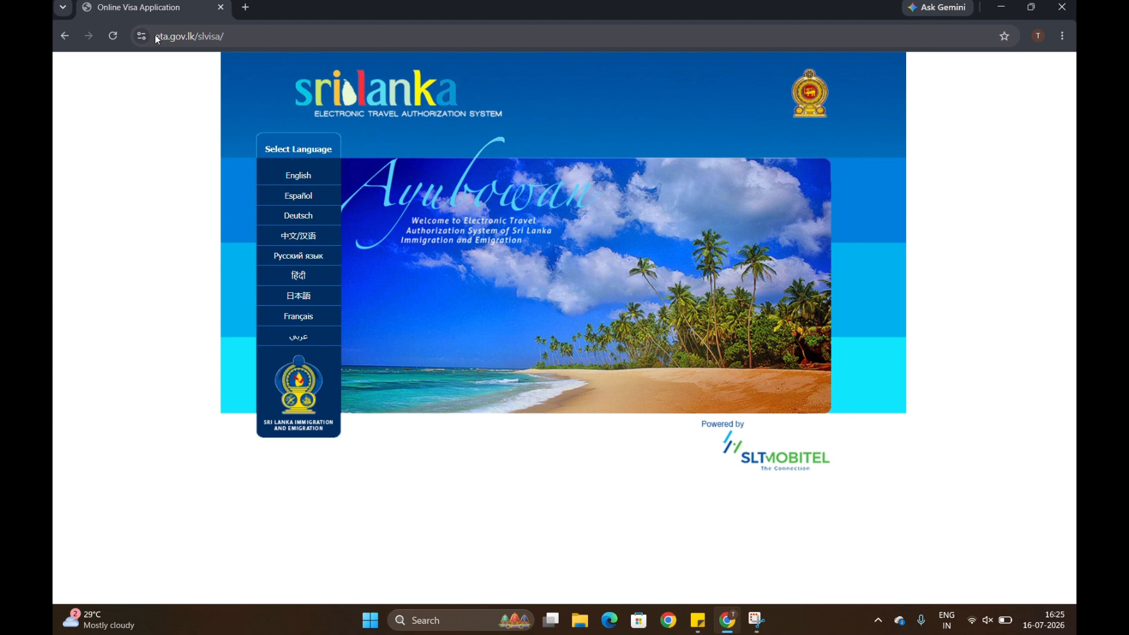
Open the ETA site in English and begin a new ETA application.
{"action": "left_click", "coordinate": [161, 35]}
{"action": "left_click", "coordinate": [270, 36]}
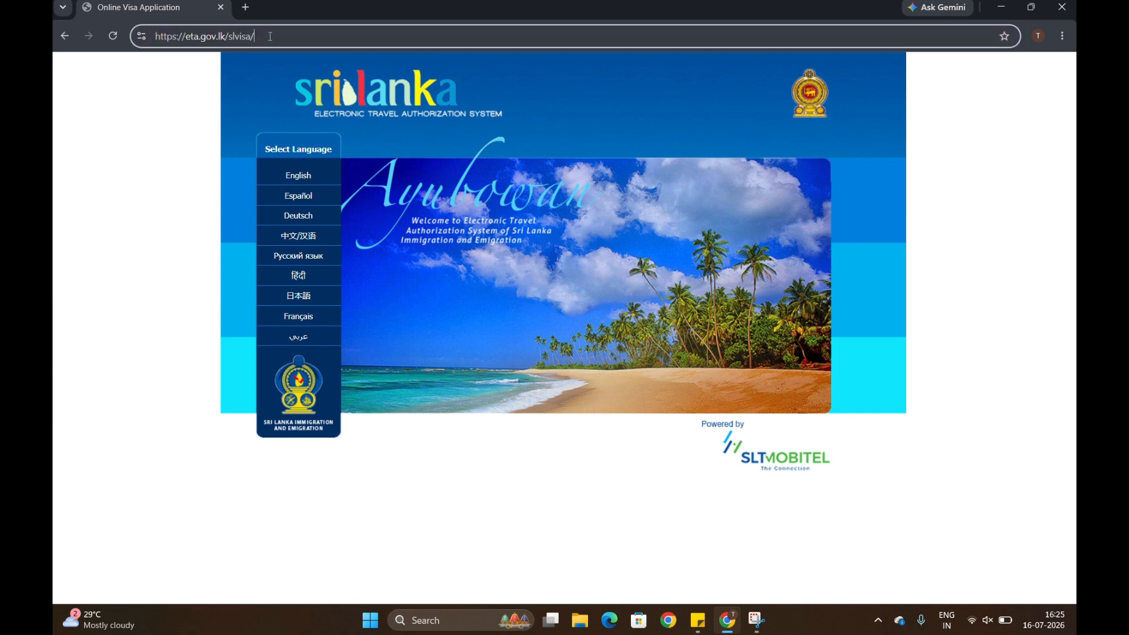
{"action": "key", "text": "ctrl+a"}
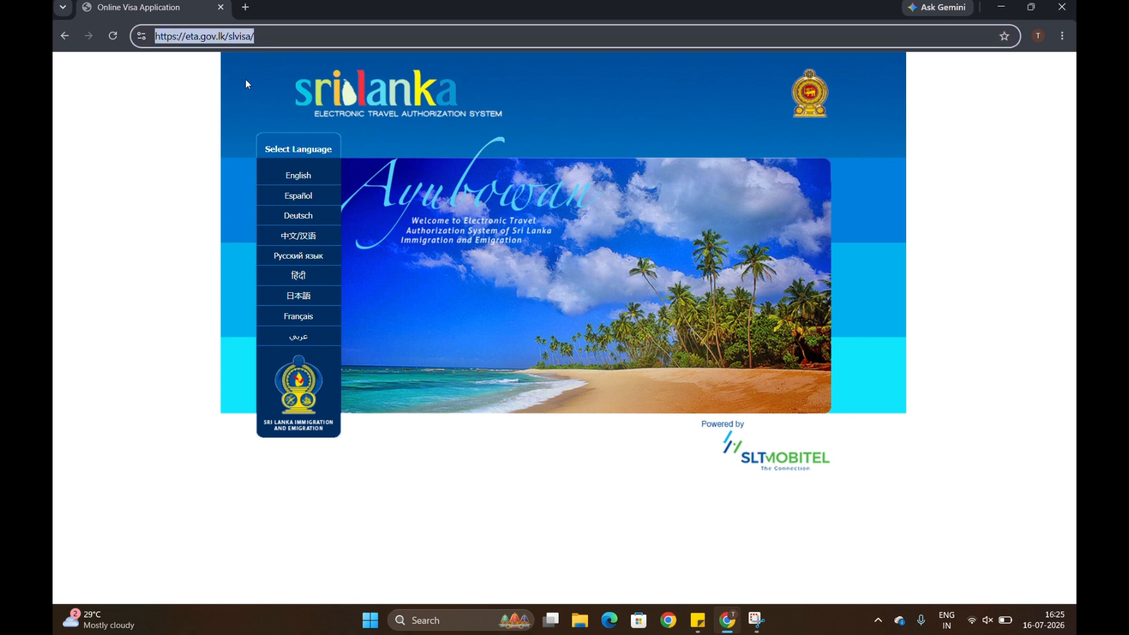
{"action": "left_click", "coordinate": [183, 250]}
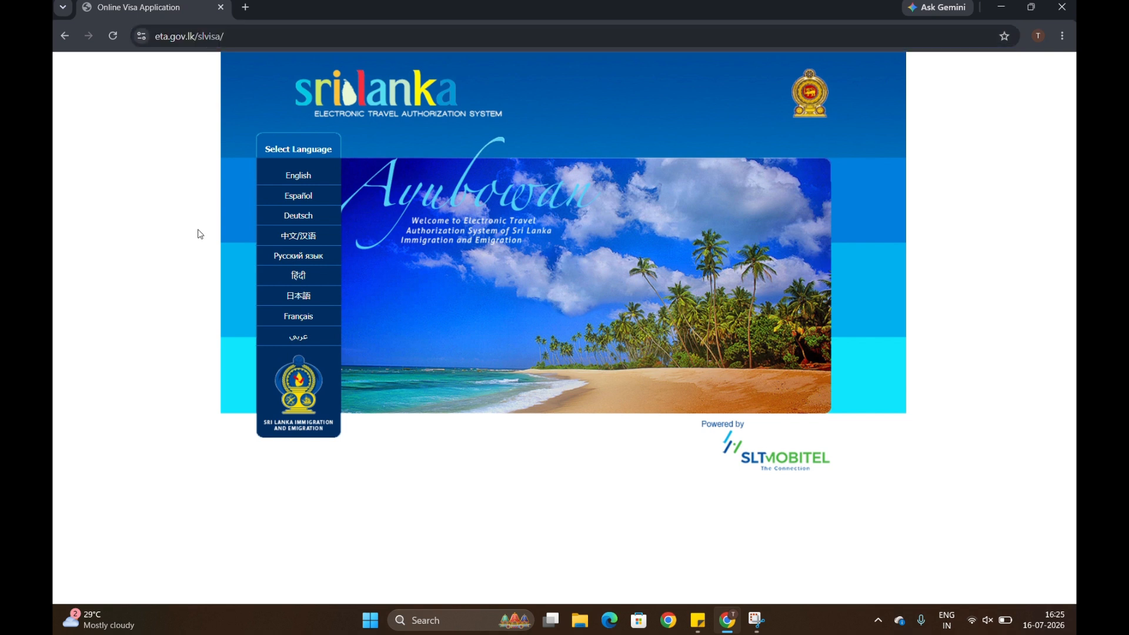
{"action": "left_click", "coordinate": [305, 181]}
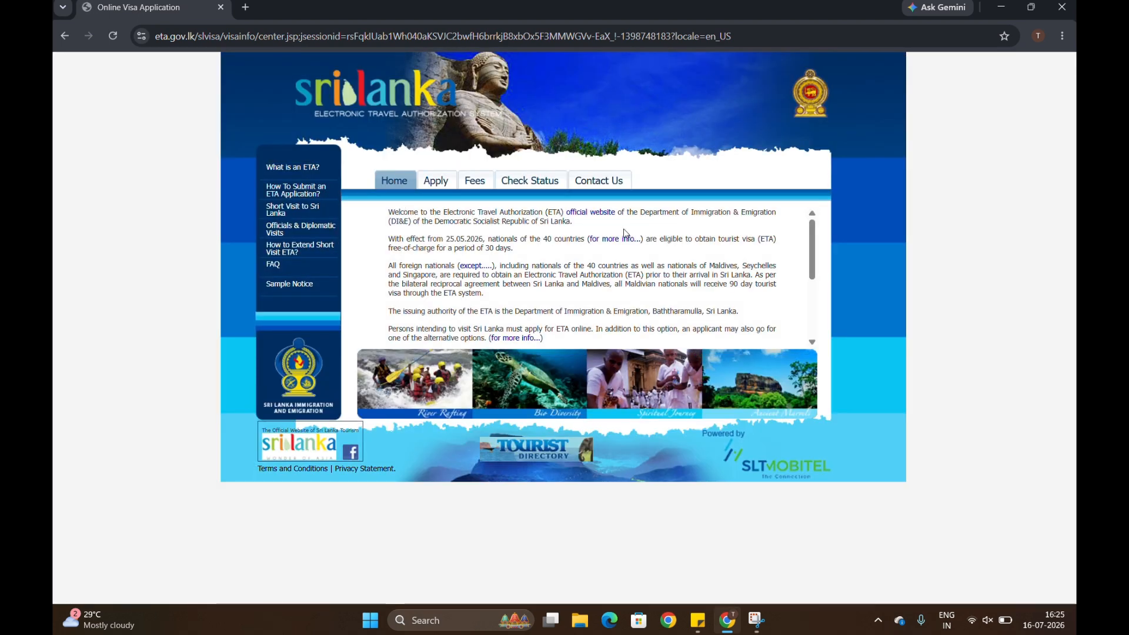
{"action": "left_click", "coordinate": [441, 185]}
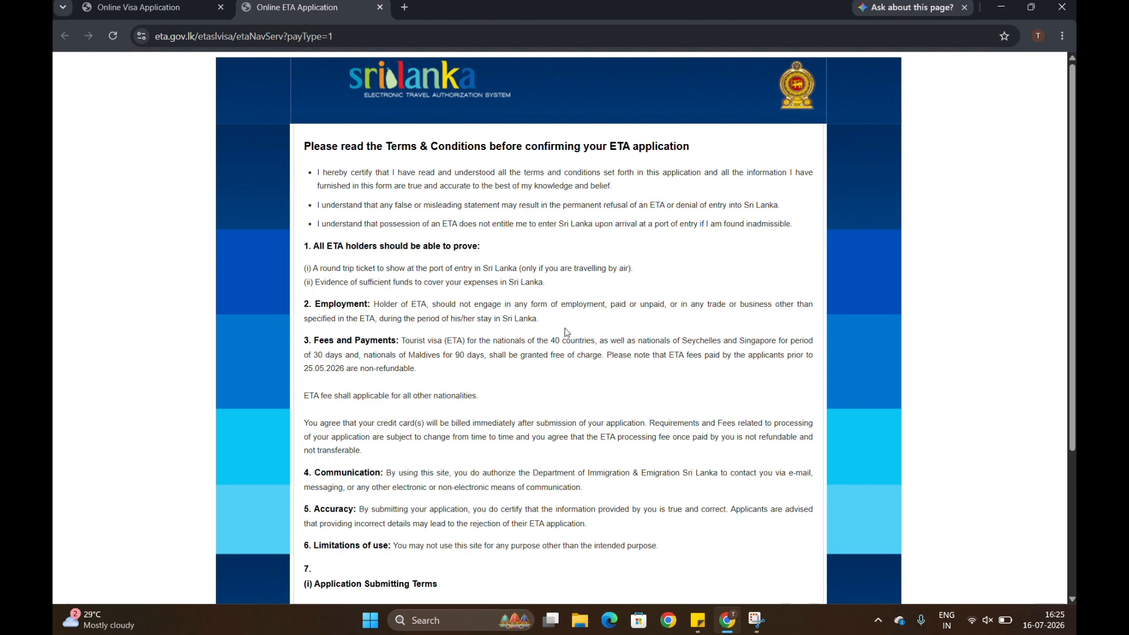
Scroll to the end of the Terms & Conditions and select I Agree.
{"action": "scroll", "coordinate": [566, 332], "scroll_direction": "down", "scroll_amount": 1}
{"action": "scroll", "coordinate": [567, 332], "scroll_direction": "down", "scroll_amount": 2}
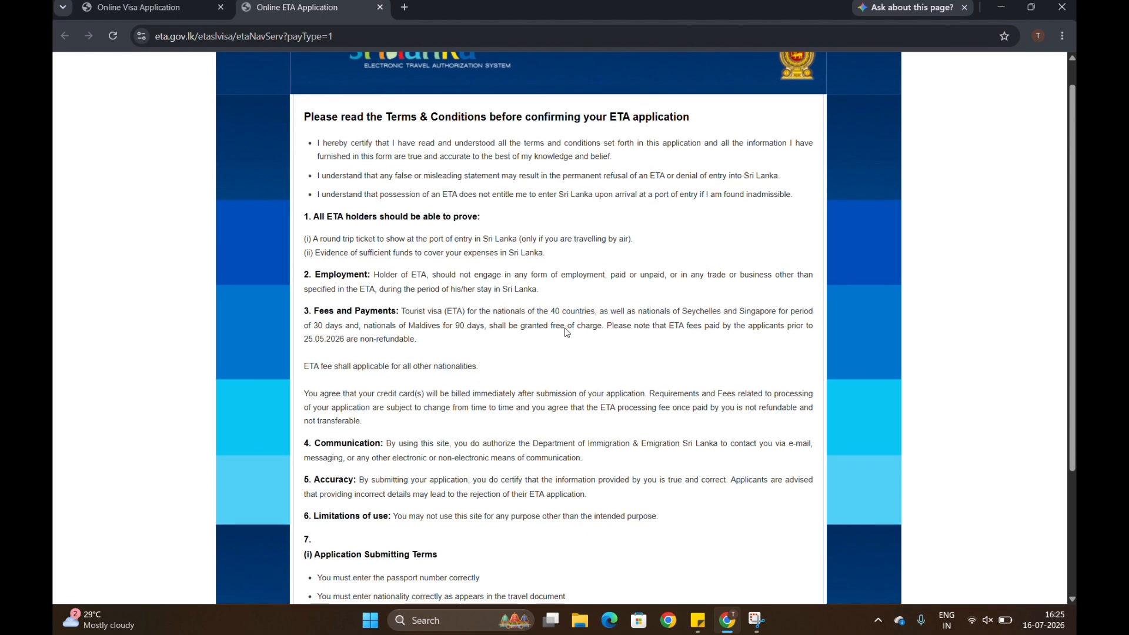
{"action": "scroll", "coordinate": [566, 333], "scroll_direction": "down", "scroll_amount": 2}
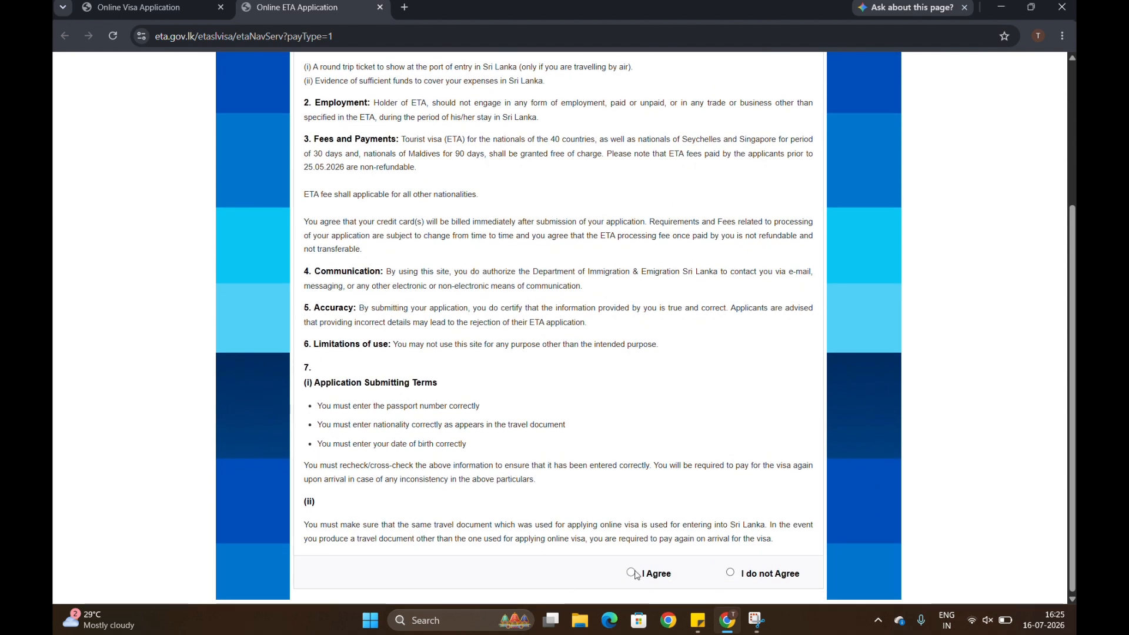
{"action": "left_click", "coordinate": [631, 573]}
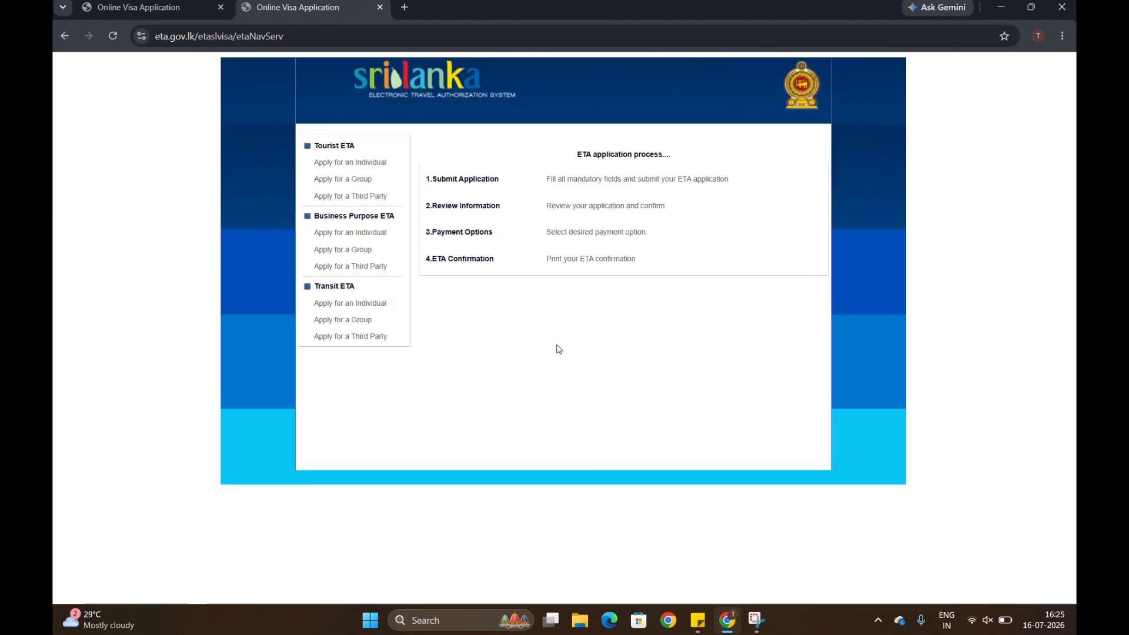
Start an individual Tourist ETA and copy the passport number from Sticky Notes.
{"action": "left_click", "coordinate": [355, 169]}
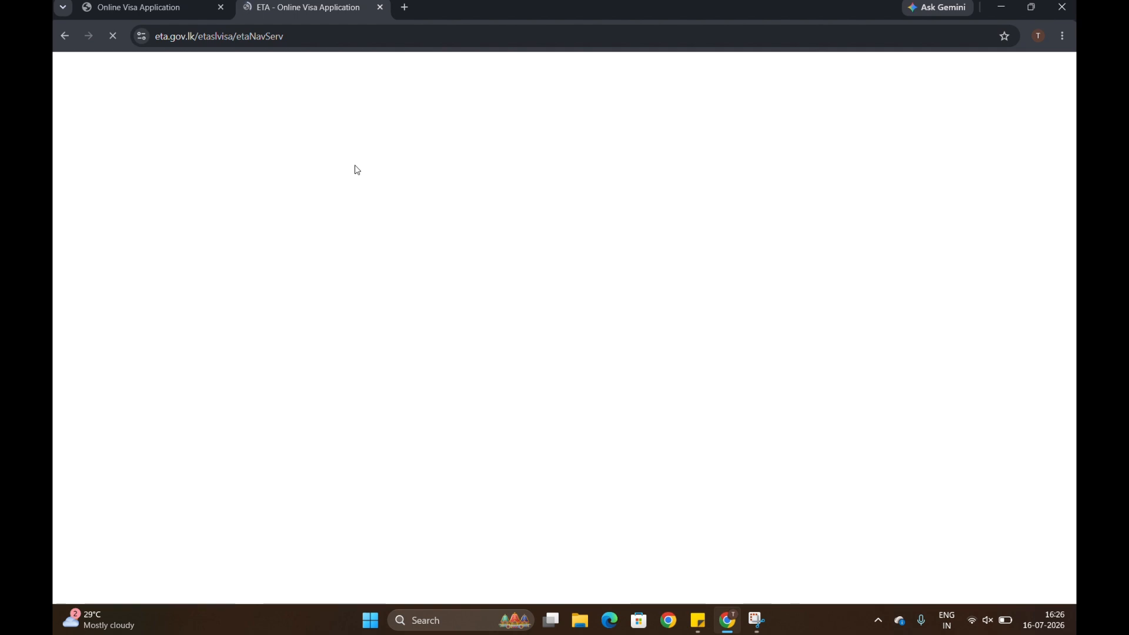
{"action": "key", "text": "alt+Tab"}
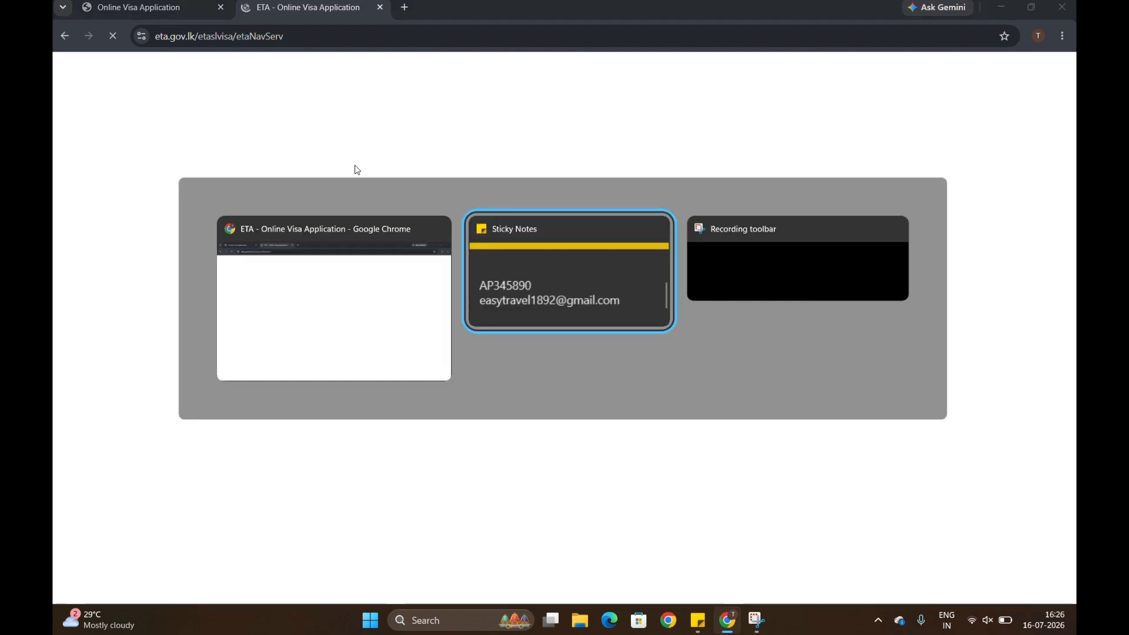
{"action": "double_click", "coordinate": [82, 27]}
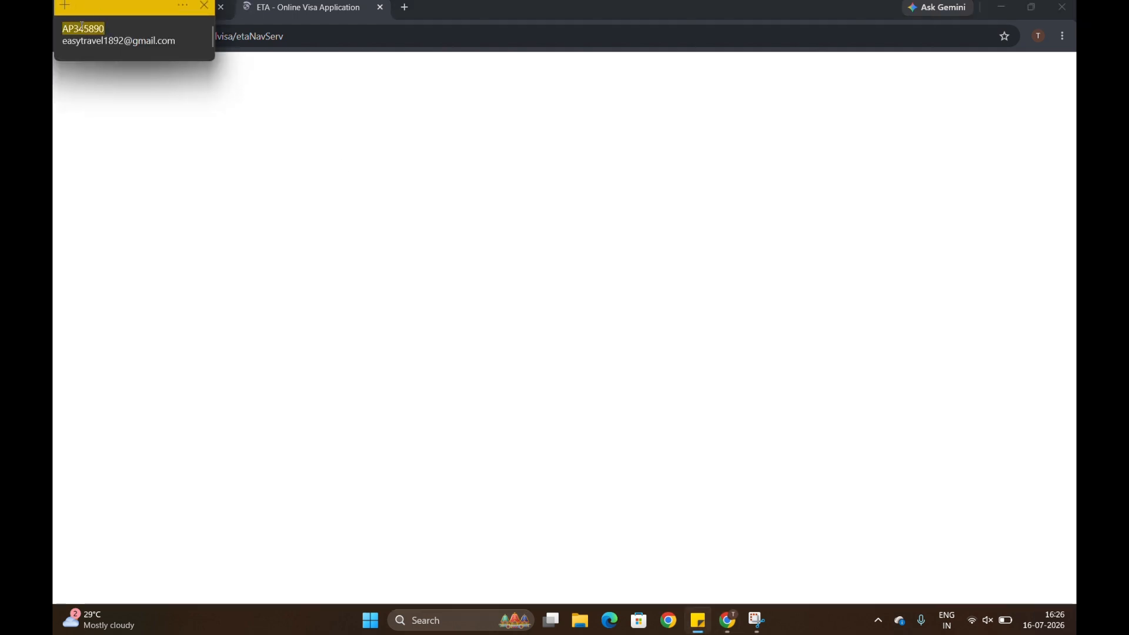
{"action": "key", "text": "alt+Tab"}
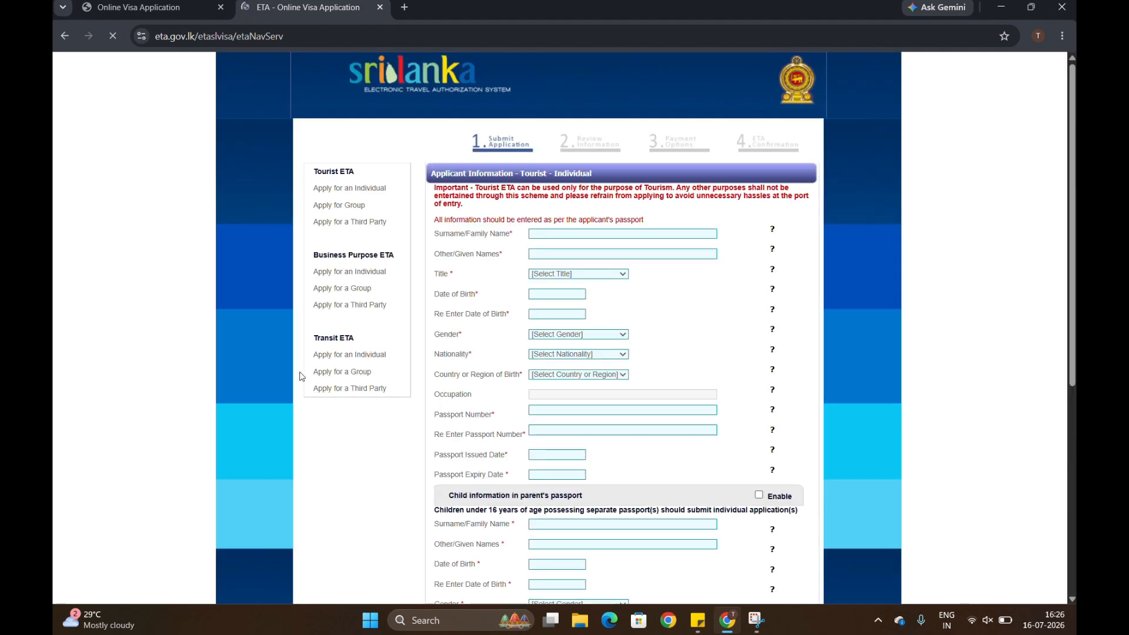
Enter the applicant's surname and given names and set the title to MR.
{"action": "left_click", "coordinate": [570, 238]}
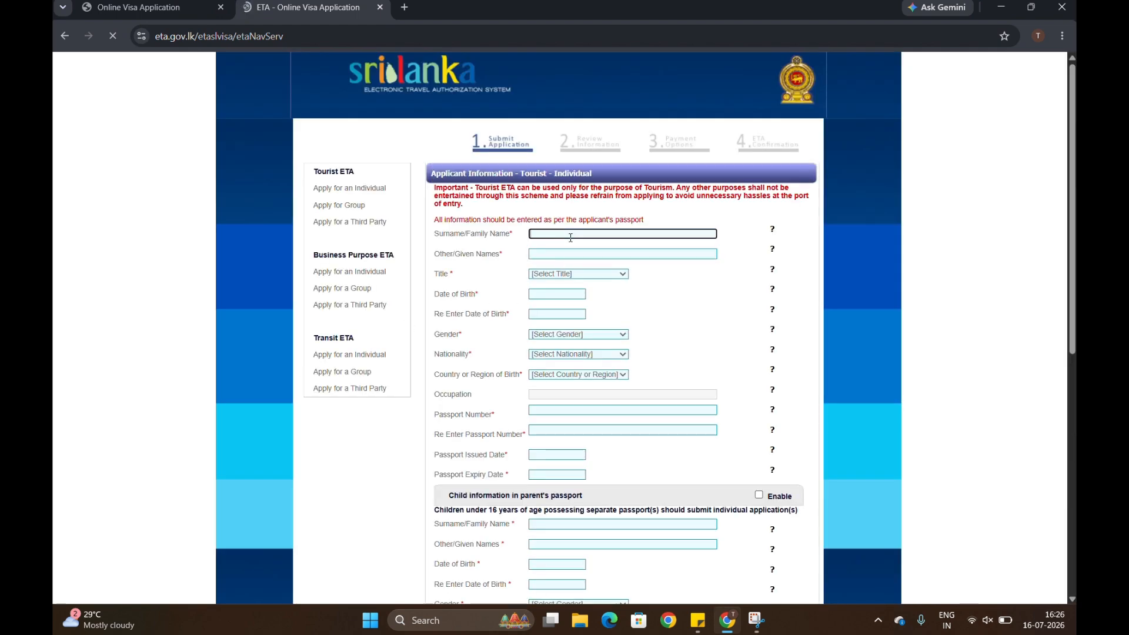
{"action": "type", "text": "XOXO"}
{"action": "key", "text": "Tab"}
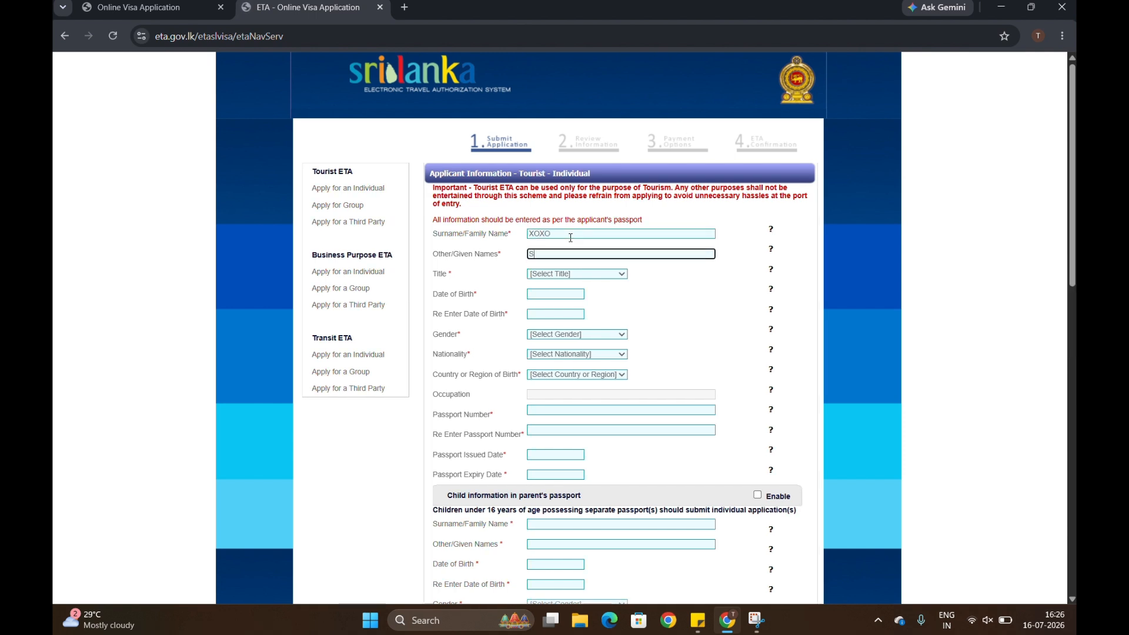
{"action": "type", "text": "SHARaD"}
{"action": "left_click", "coordinate": [574, 275]}
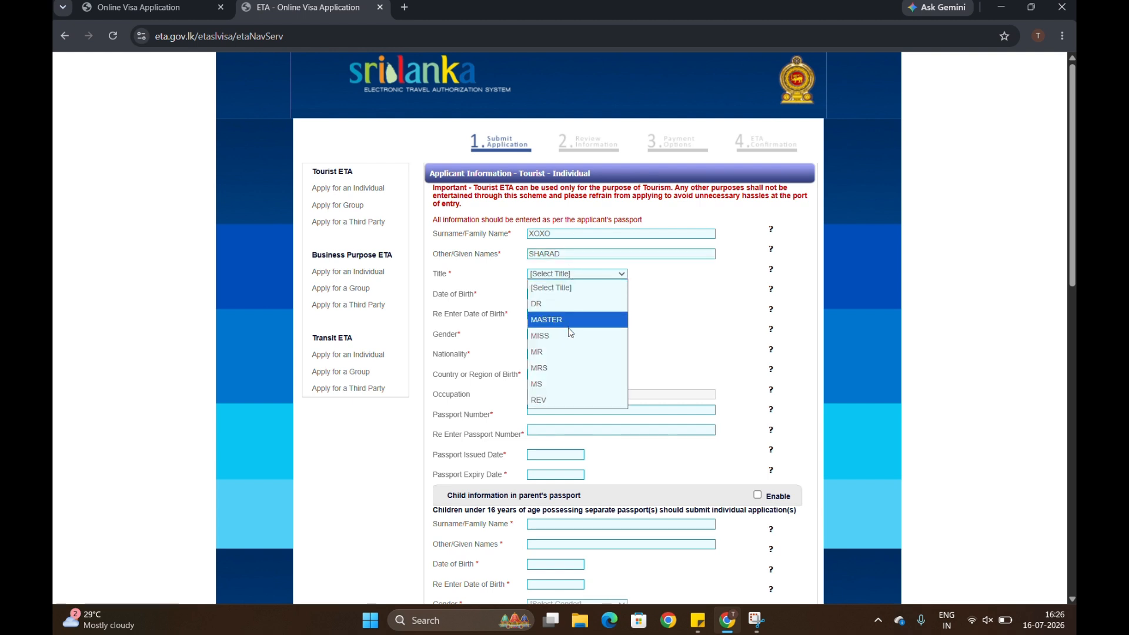
{"action": "left_click", "coordinate": [567, 351]}
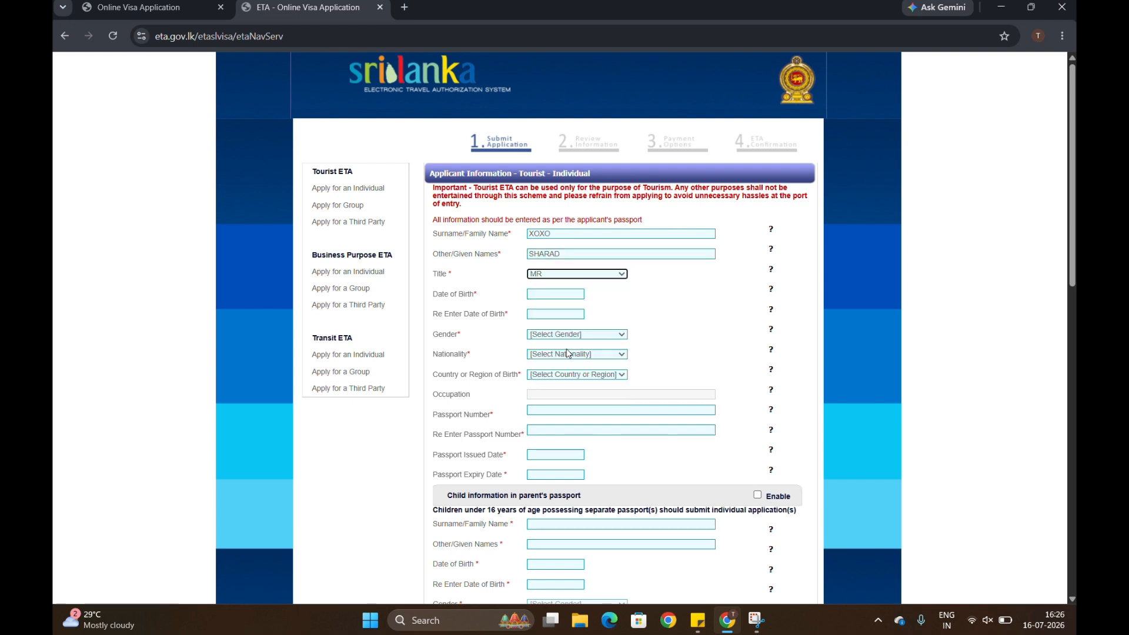
{"action": "left_click", "coordinate": [542, 293]}
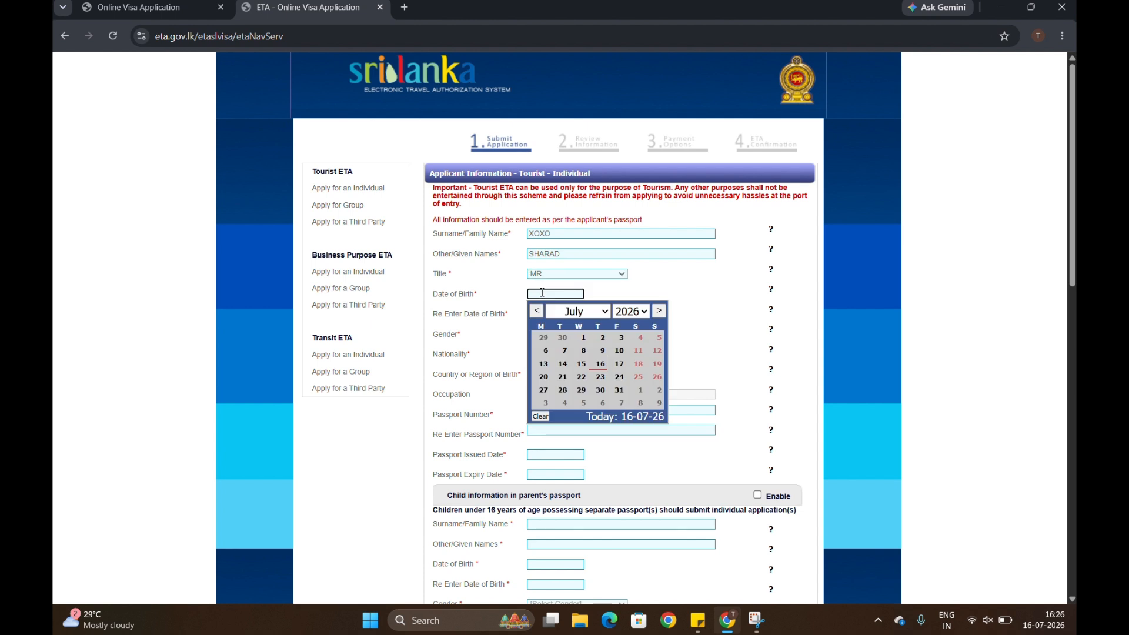
{"action": "left_click", "coordinate": [640, 311]}
{"action": "scroll", "coordinate": [638, 143], "scroll_direction": "up", "scroll_amount": 2}
{"action": "scroll", "coordinate": [638, 143], "scroll_direction": "up", "scroll_amount": 5}
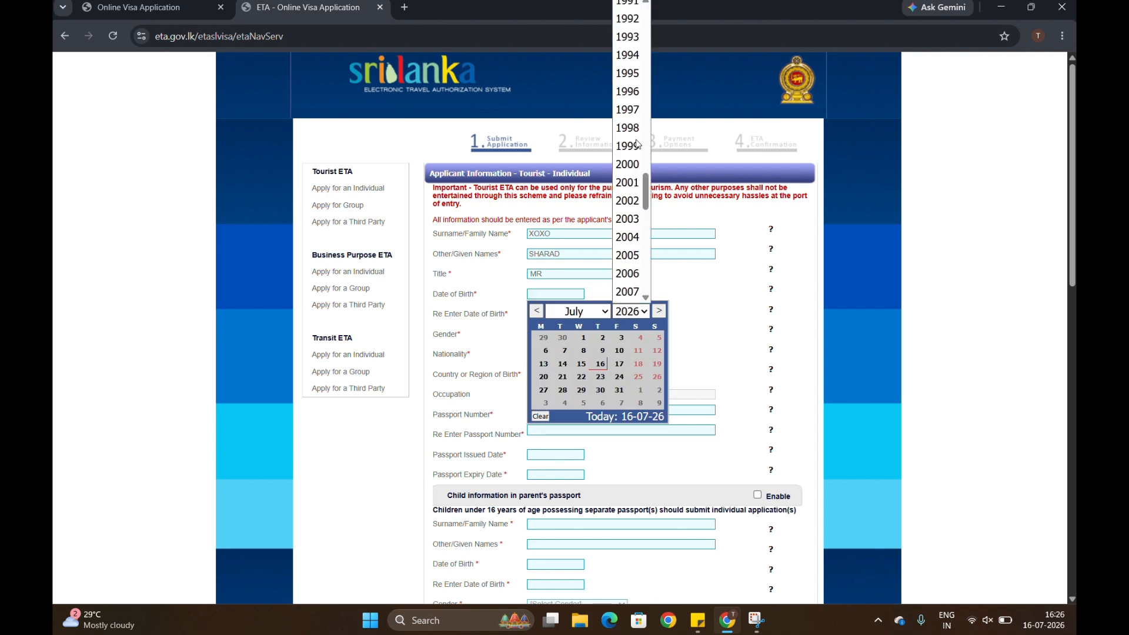
{"action": "left_click", "coordinate": [633, 48]}
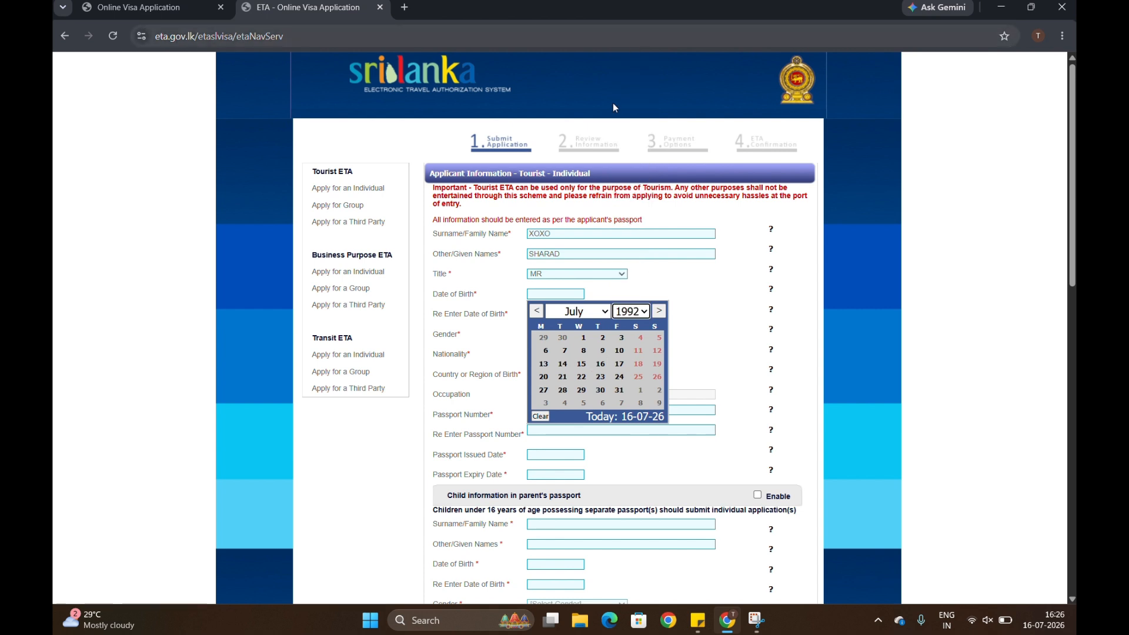
{"action": "left_click", "coordinate": [588, 310]}
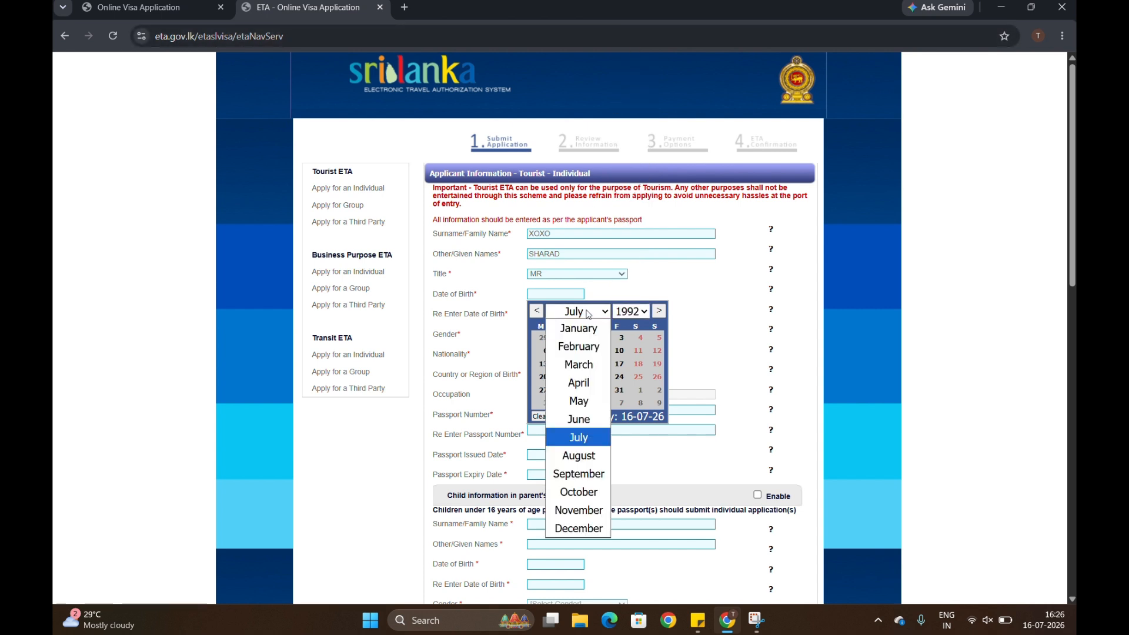
{"action": "left_click", "coordinate": [580, 361]}
{"action": "left_click", "coordinate": [635, 363]}
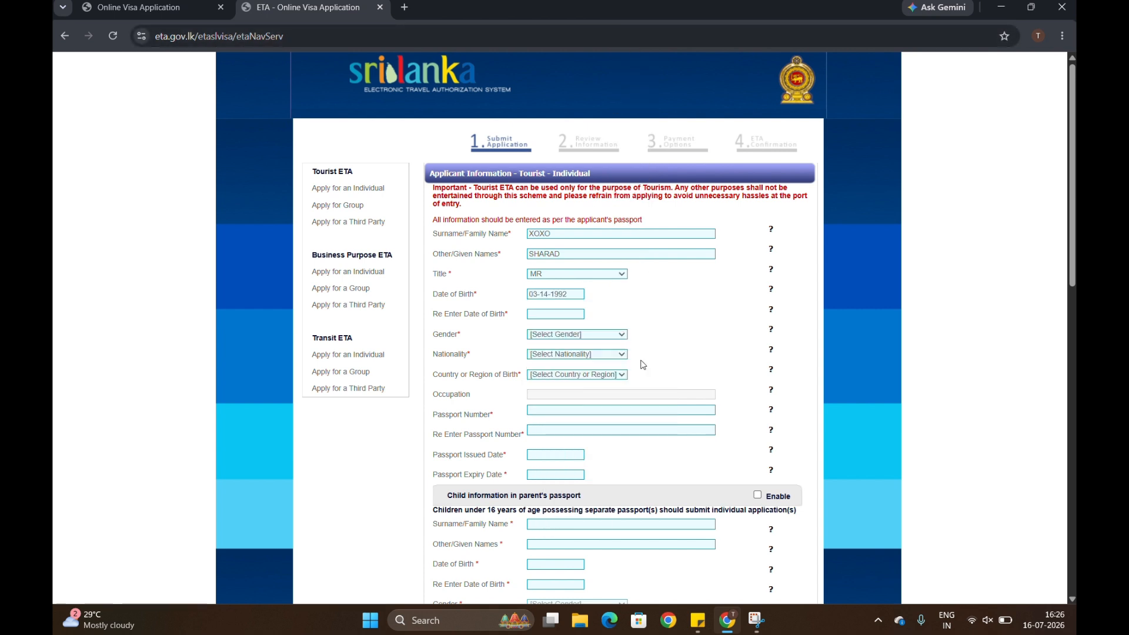
{"action": "left_click", "coordinate": [555, 315]}
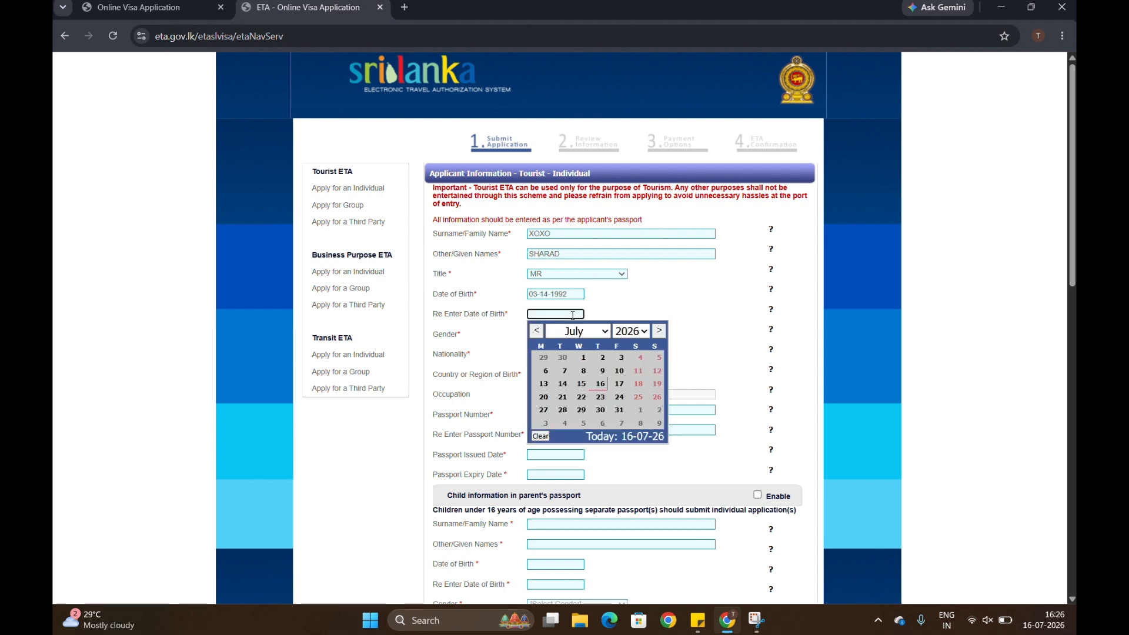
{"action": "left_click", "coordinate": [628, 332]}
{"action": "scroll", "coordinate": [625, 153], "scroll_direction": "up", "scroll_amount": 9}
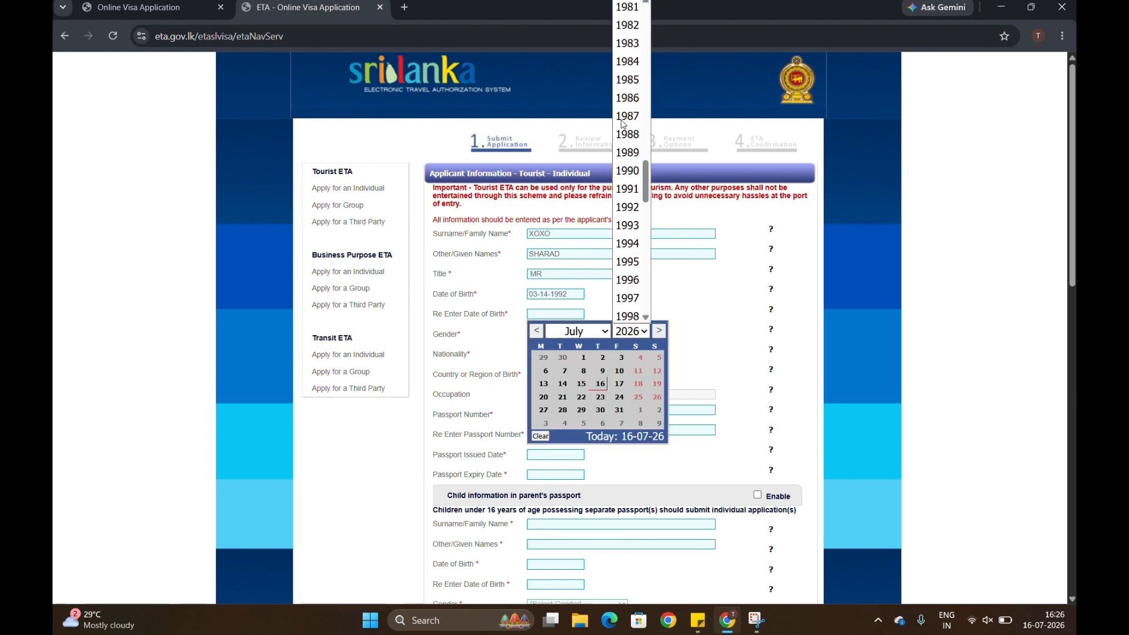
{"action": "scroll", "coordinate": [625, 148], "scroll_direction": "up", "scroll_amount": 2}
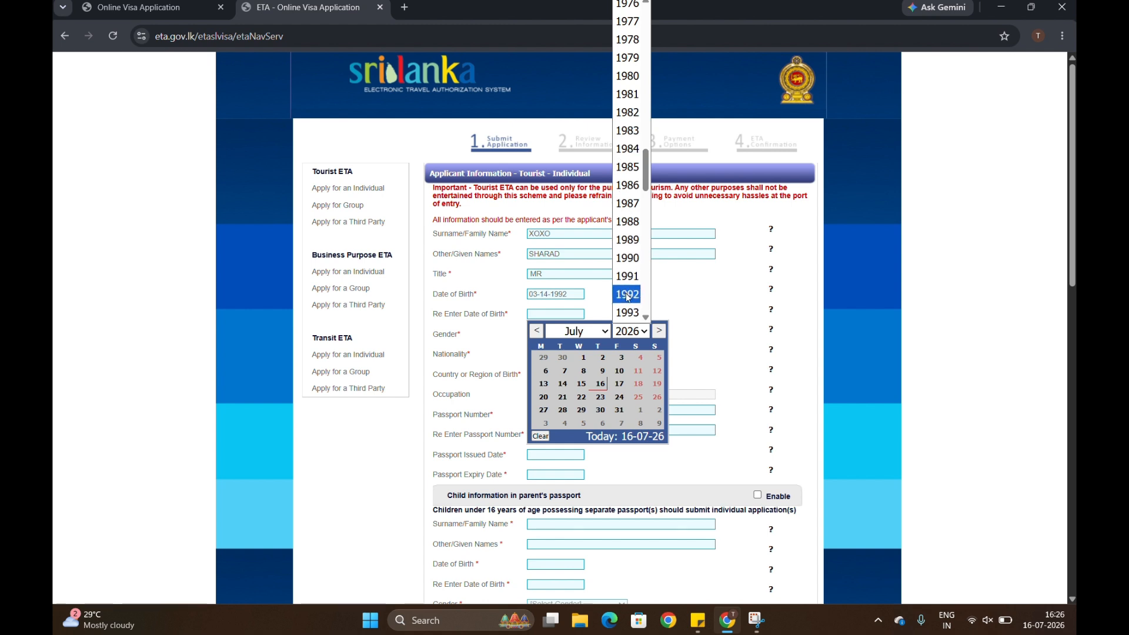
{"action": "left_click", "coordinate": [627, 295]}
{"action": "left_click", "coordinate": [579, 333]}
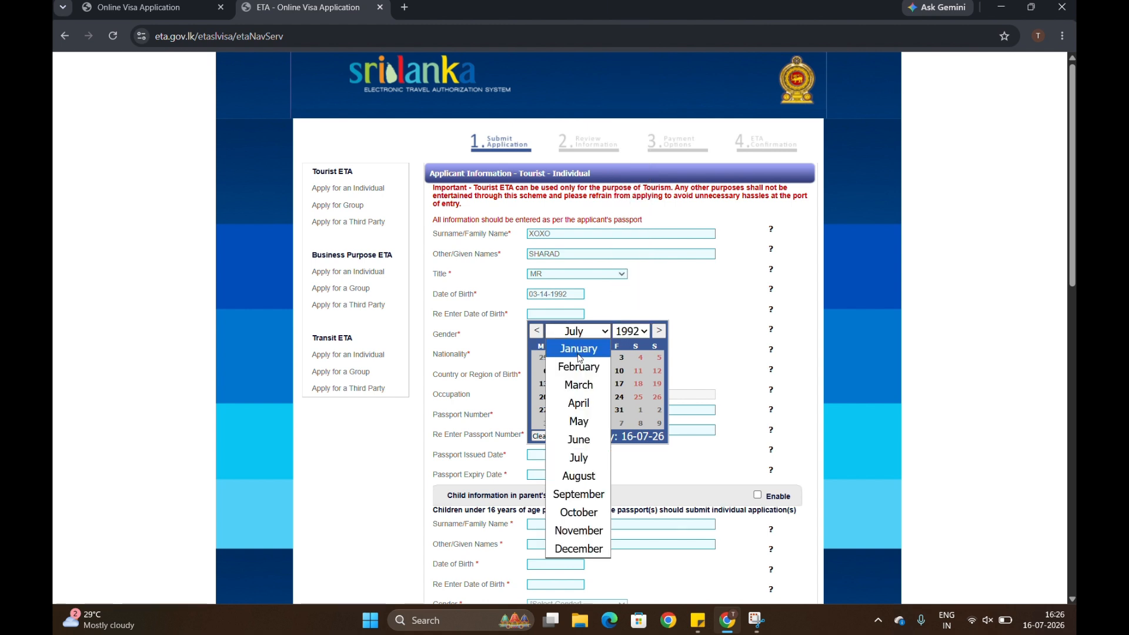
{"action": "left_click", "coordinate": [579, 384]}
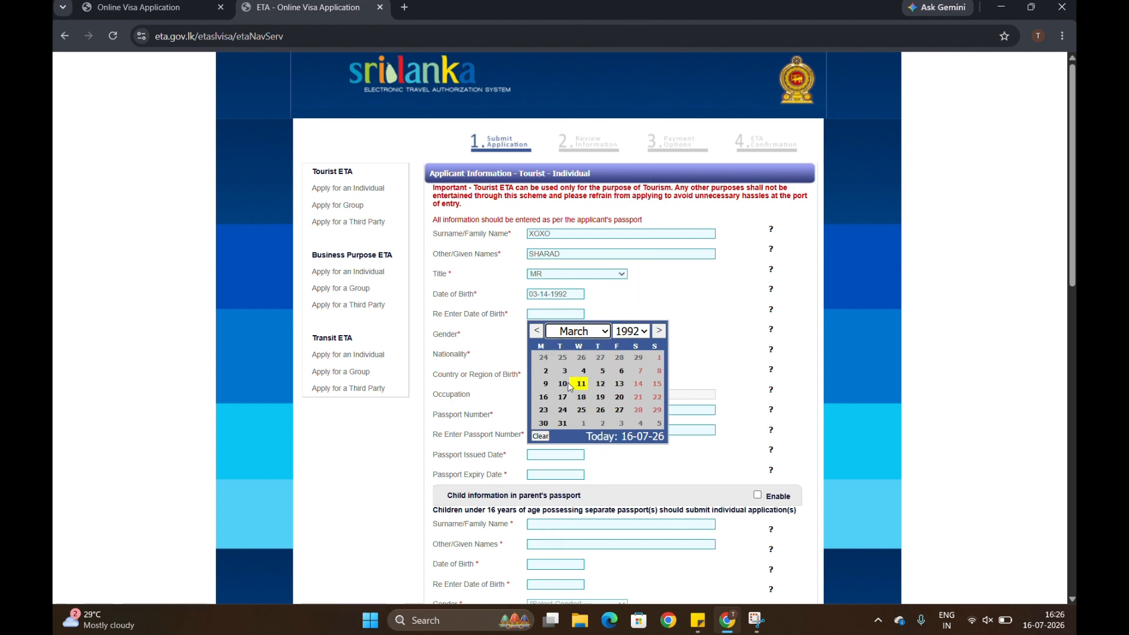
{"action": "left_click", "coordinate": [637, 383]}
Set gender Male, nationality and country of birth INDIA, and occupation SOFTWARE.
{"action": "left_click", "coordinate": [607, 335]}
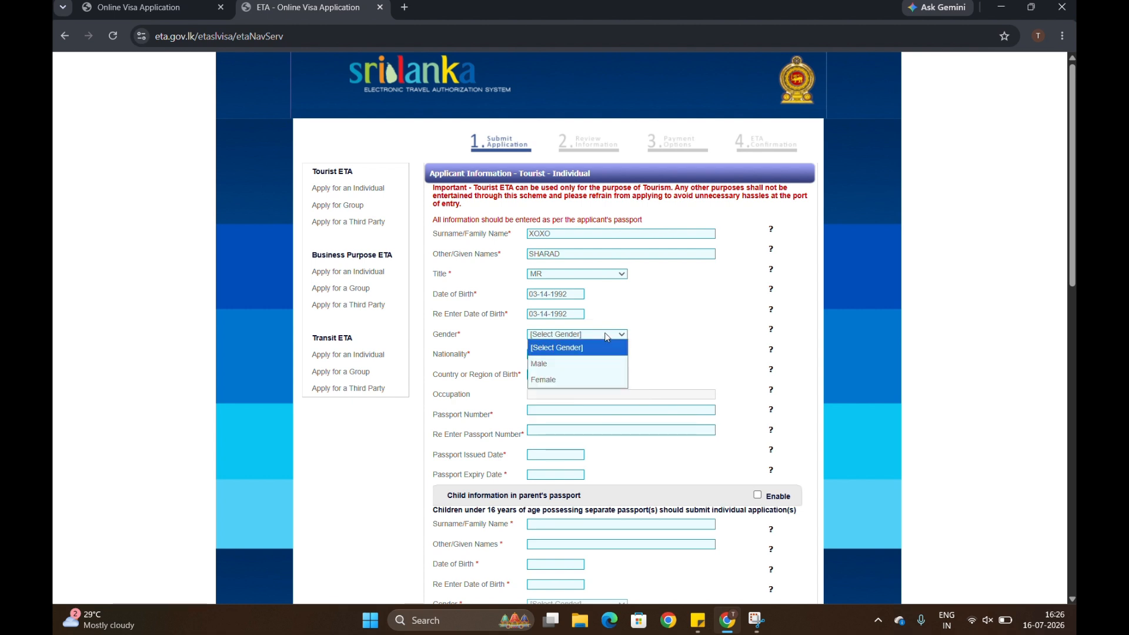
{"action": "left_click", "coordinate": [575, 363]}
{"action": "left_click", "coordinate": [558, 355]}
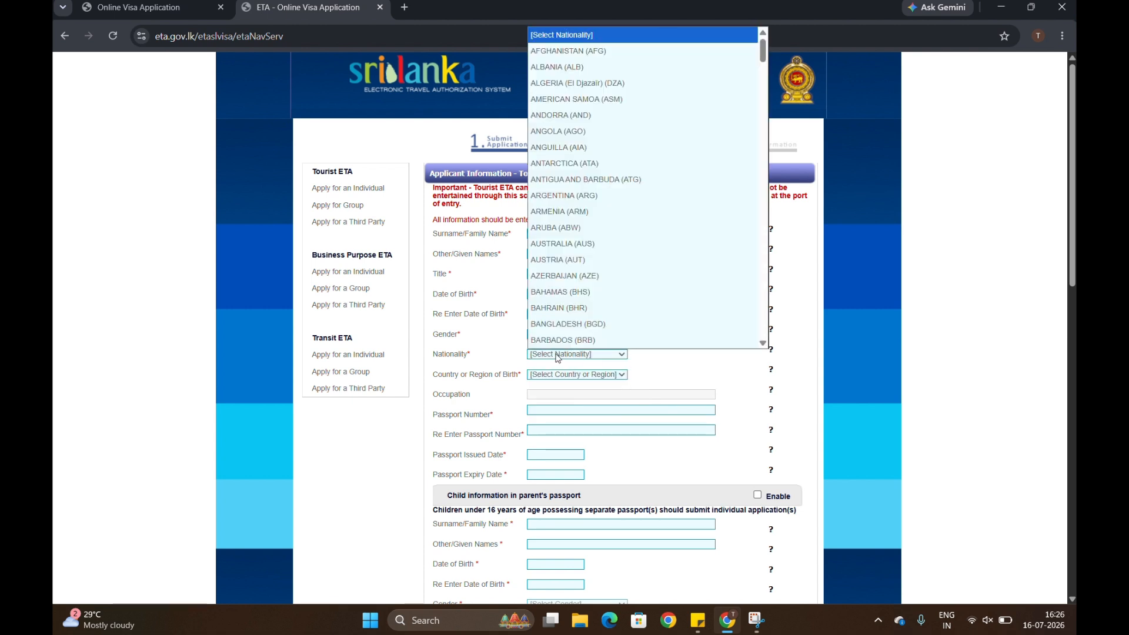
{"action": "type", "text": "ind"}
{"action": "key", "text": "Return"}
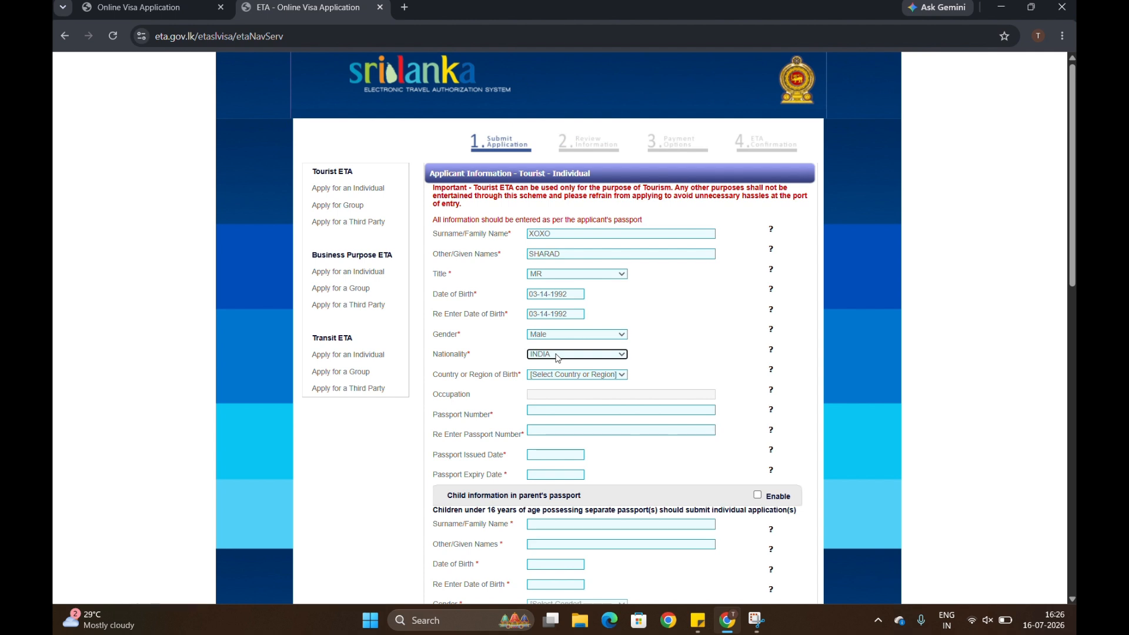
{"action": "left_click", "coordinate": [561, 377]}
{"action": "type", "text": "ind"}
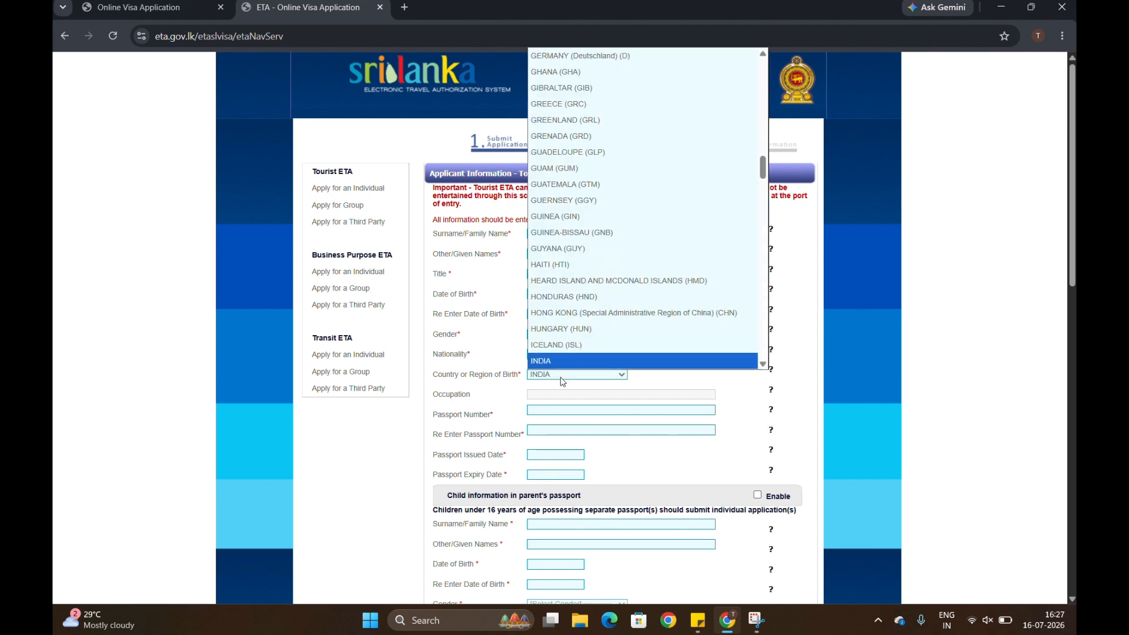
{"action": "key", "text": "Return"}
{"action": "left_click", "coordinate": [561, 395]}
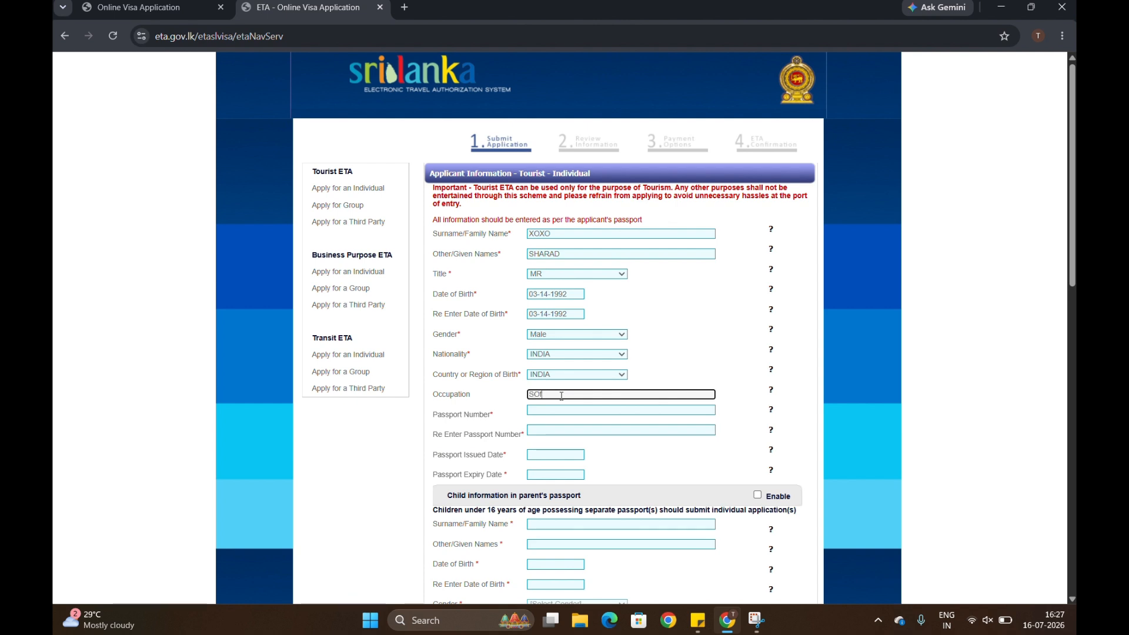
{"action": "type", "text": "SOFTWare"}
{"action": "key", "text": "Tab"}
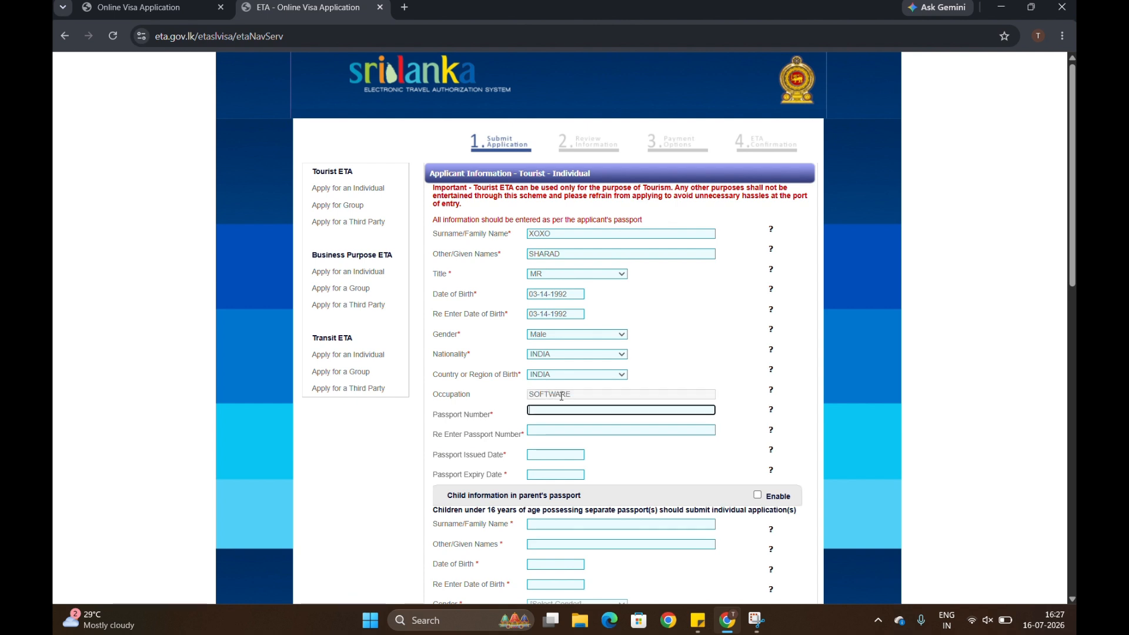
Type the passport number, then re-enter it in the confirmation field.
{"action": "key", "text": "ctrl+v"}
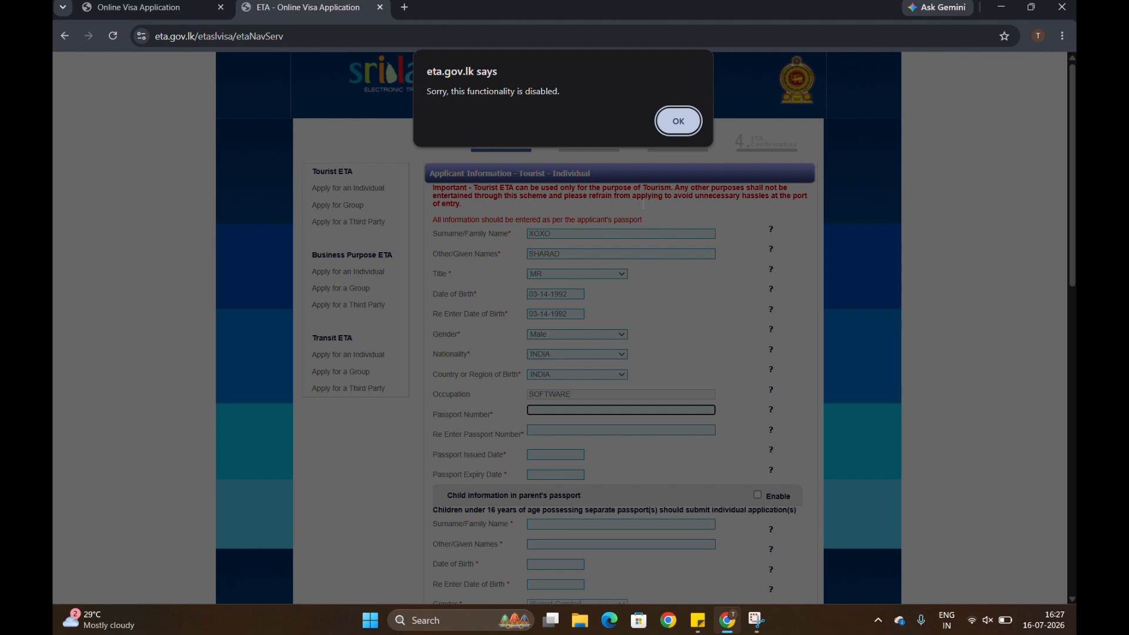
{"action": "left_click", "coordinate": [681, 119]}
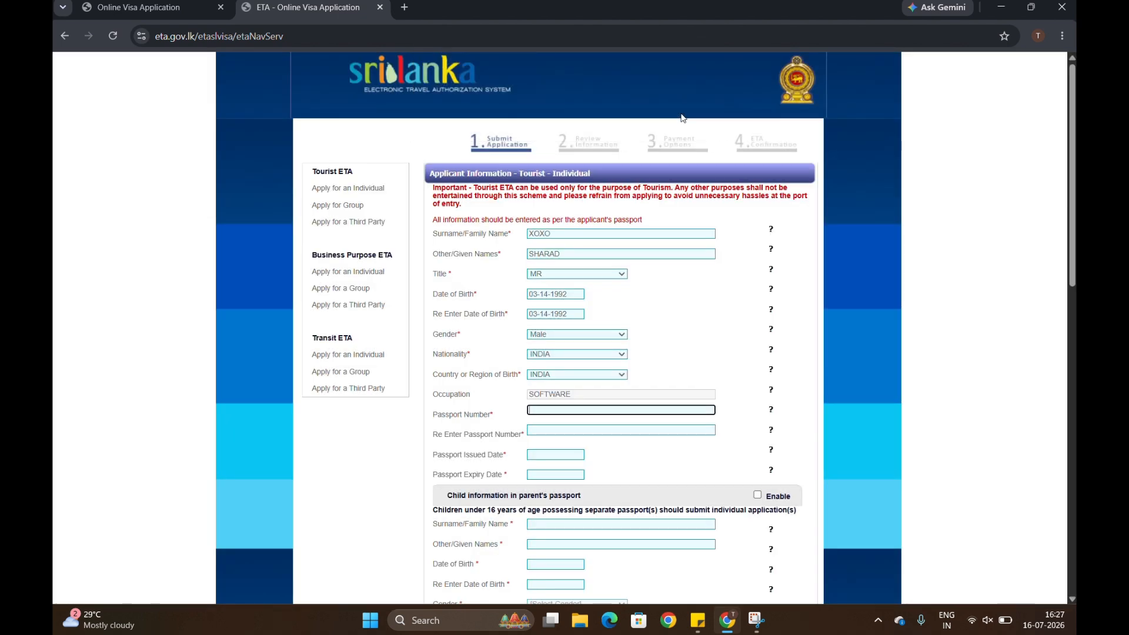
{"action": "key", "text": "alt+Tab"}
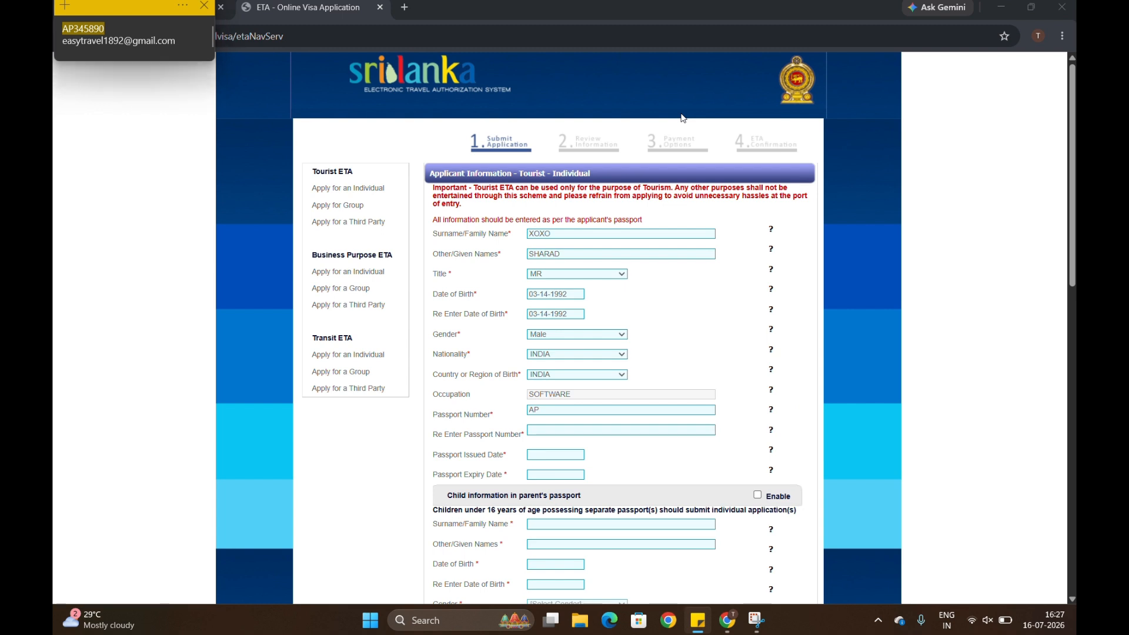
{"action": "key", "text": "alt+Tab"}
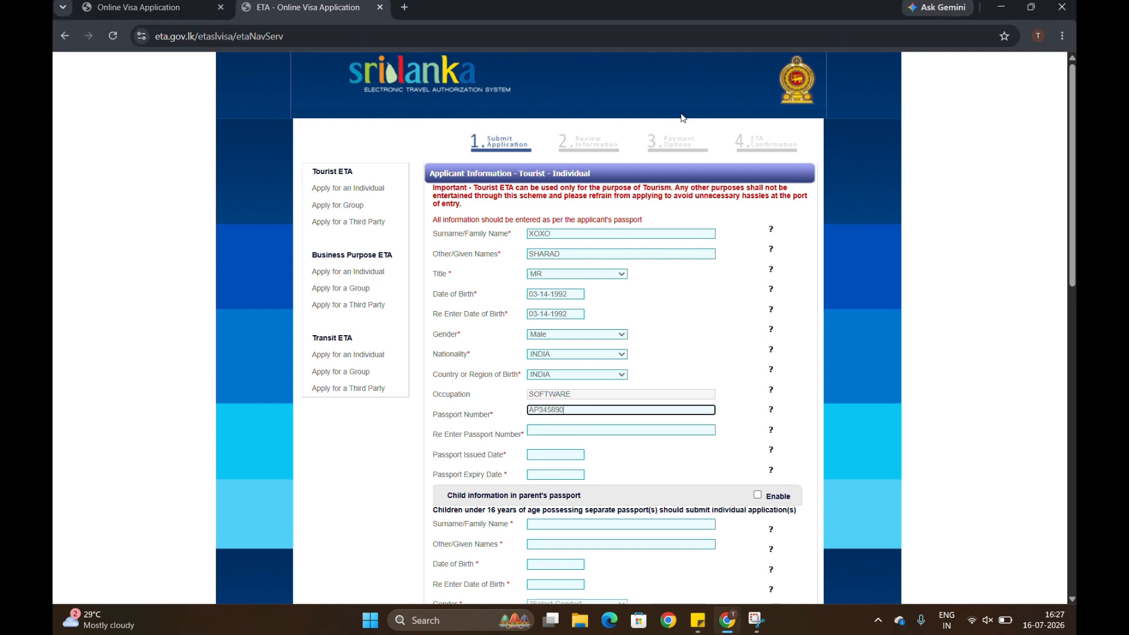
{"action": "key", "text": "alt+Tab"}
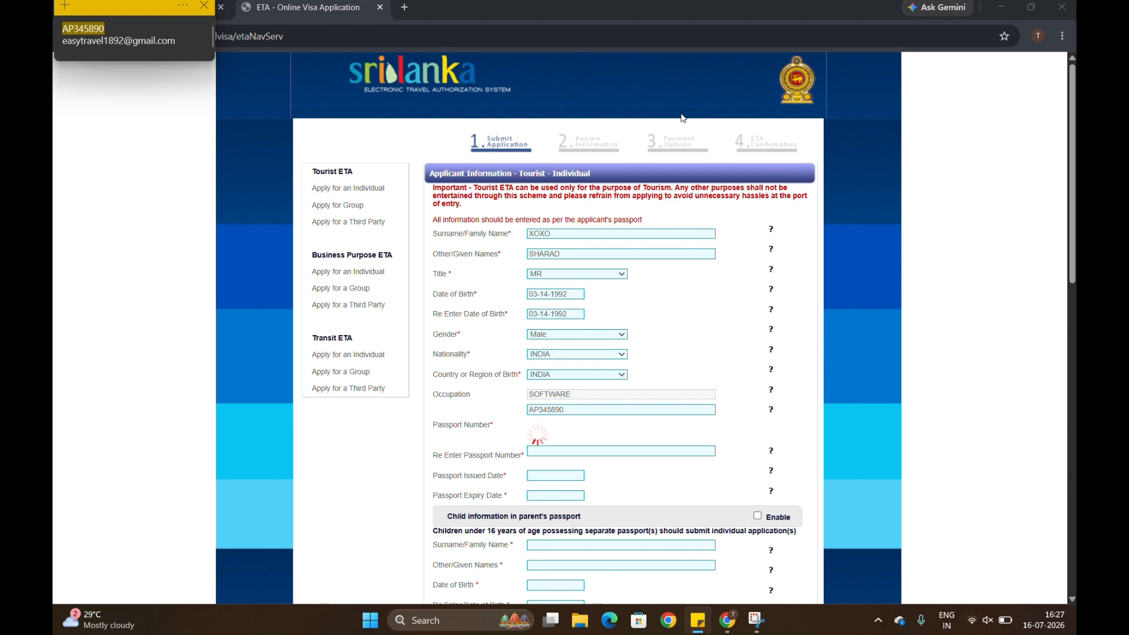
{"action": "key", "text": "alt+Tab"}
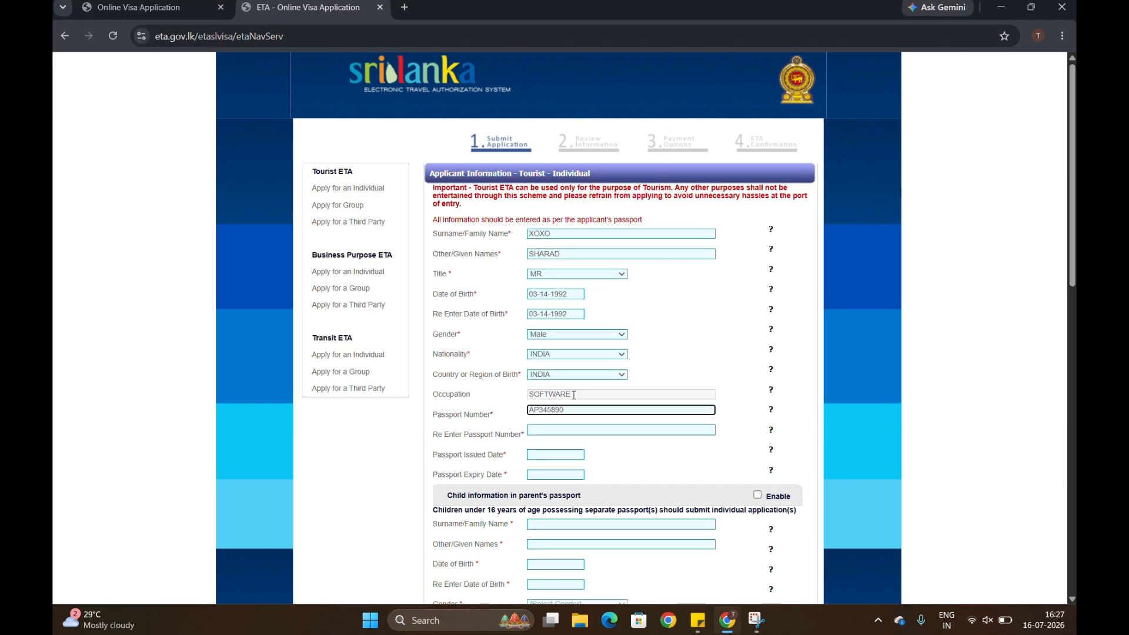
{"action": "left_click", "coordinate": [571, 431]}
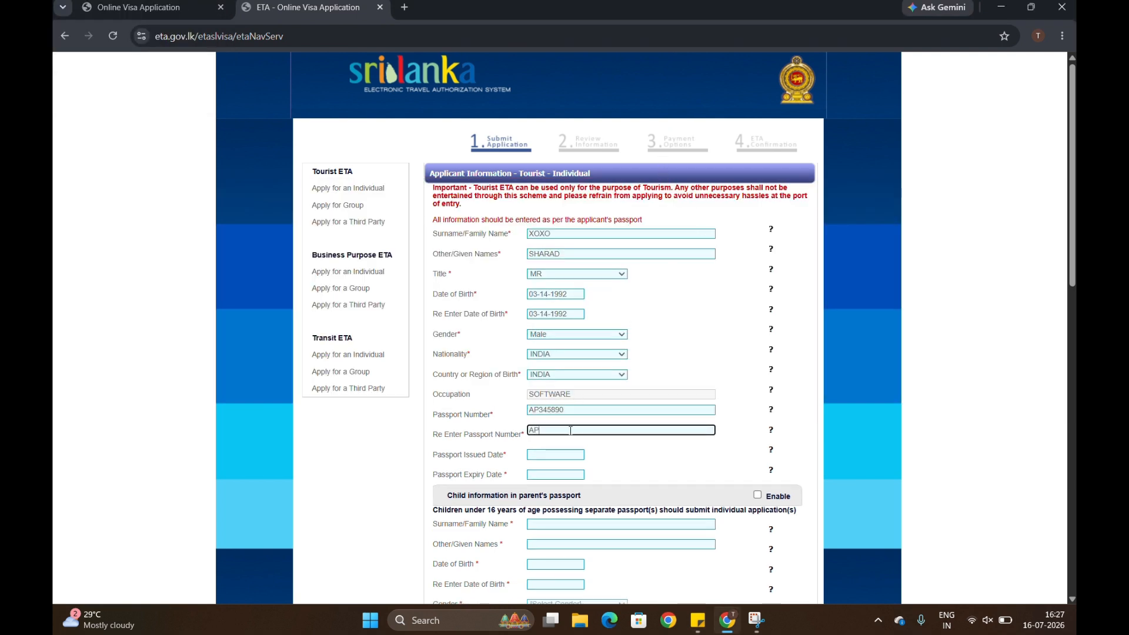
{"action": "key", "text": "Tab"}
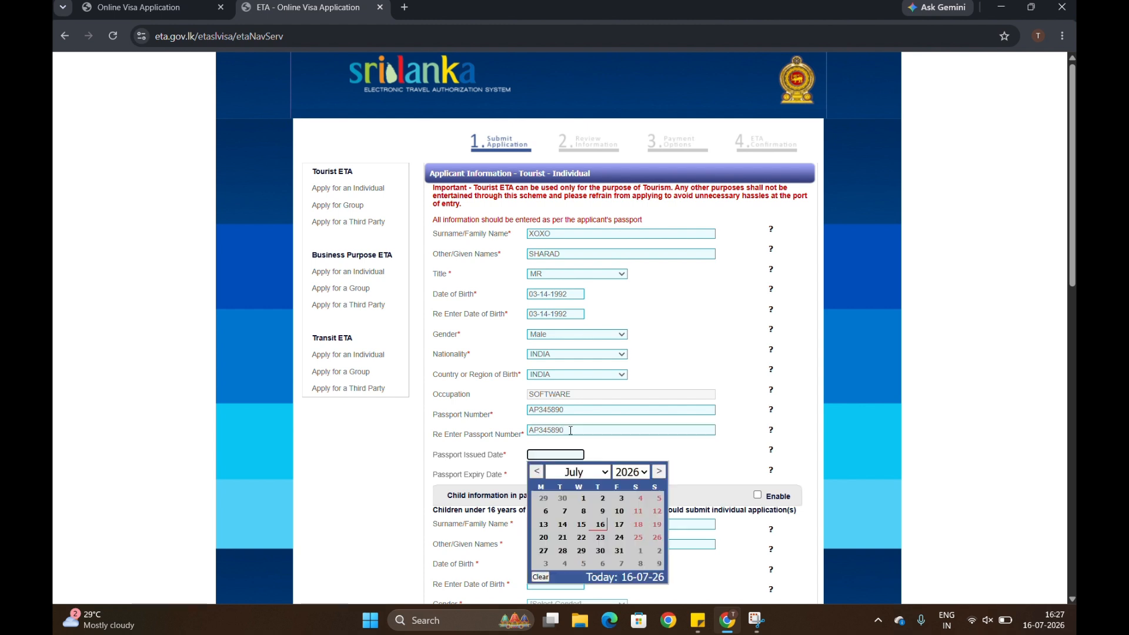
{"action": "left_click", "coordinate": [631, 472]}
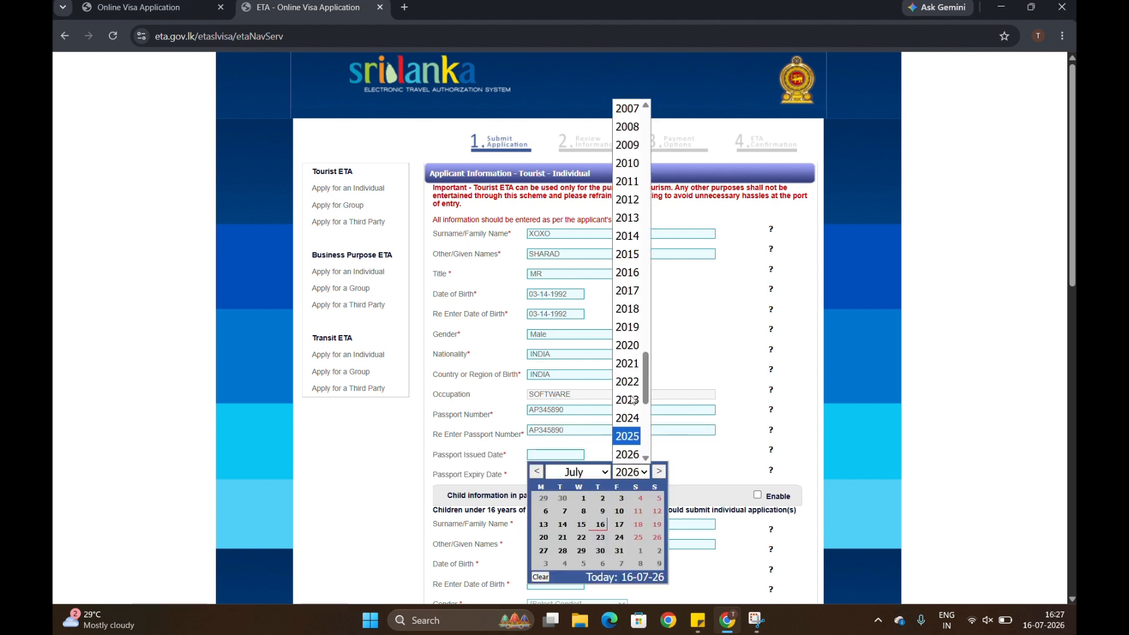
Set the passport issued date to 07-07-2021, correcting an initial wrong pick.
{"action": "left_click", "coordinate": [628, 182]}
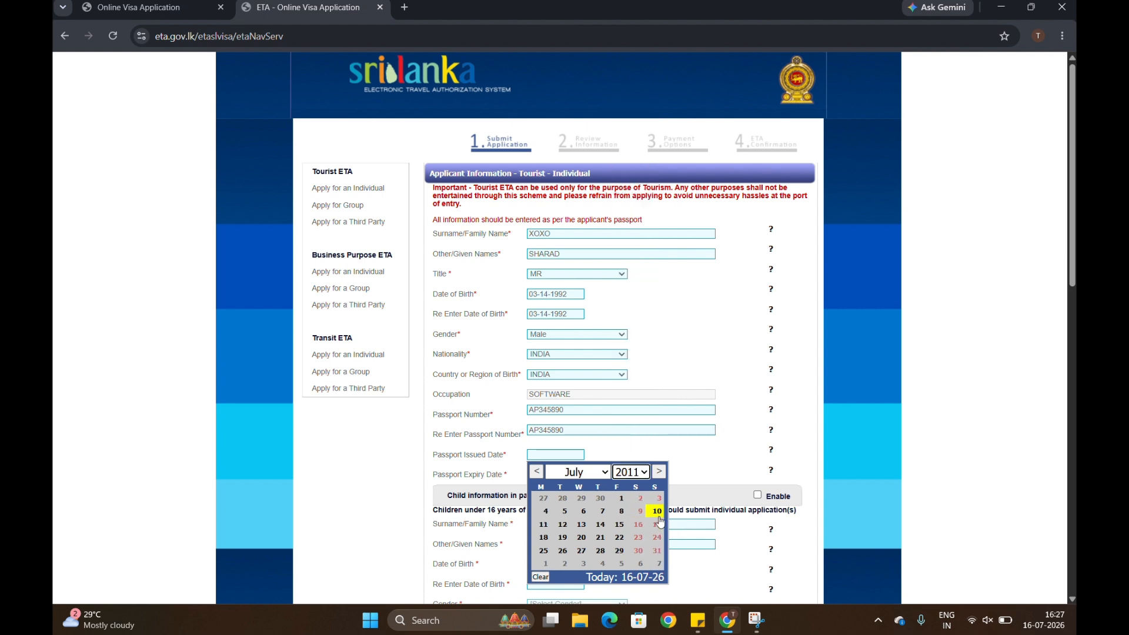
{"action": "left_click", "coordinate": [659, 517]}
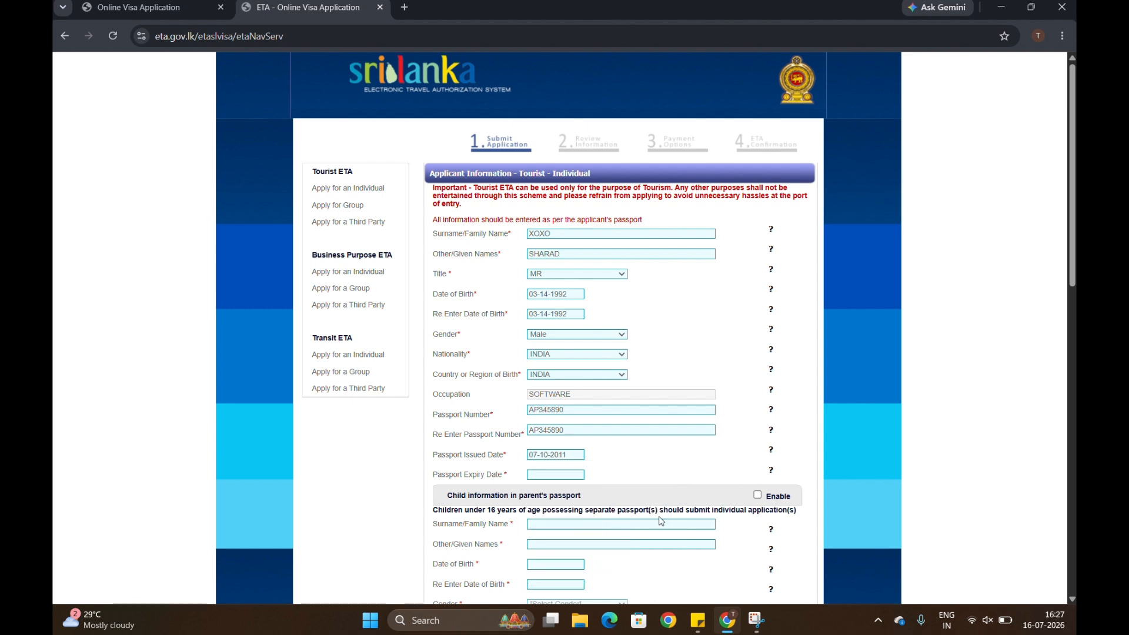
{"action": "left_click", "coordinate": [547, 476]}
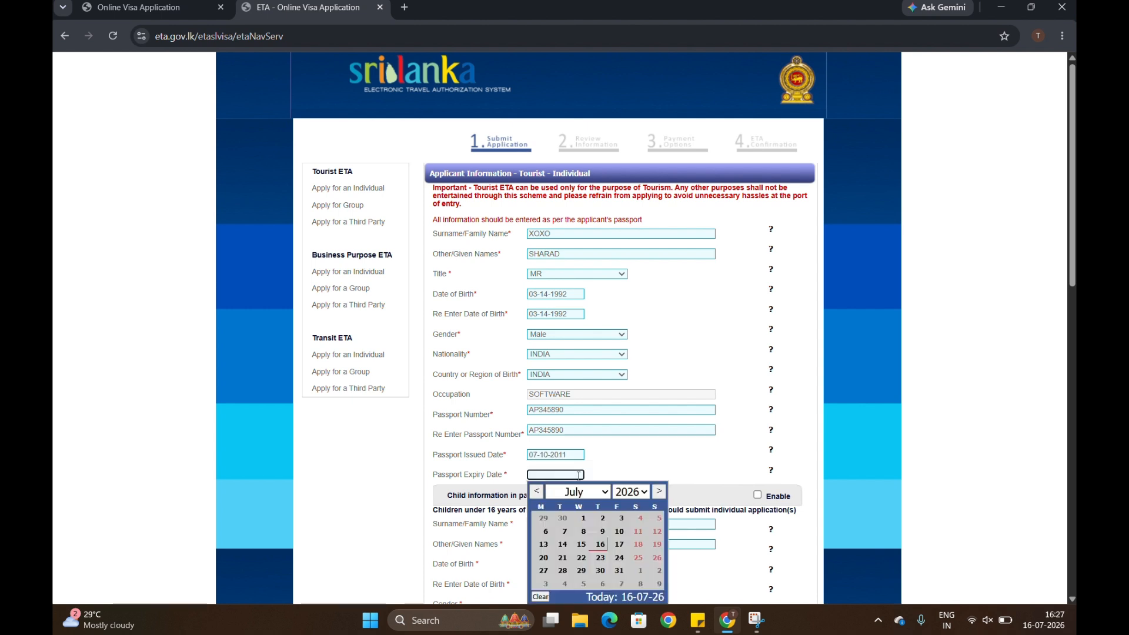
{"action": "left_click", "coordinate": [548, 458]}
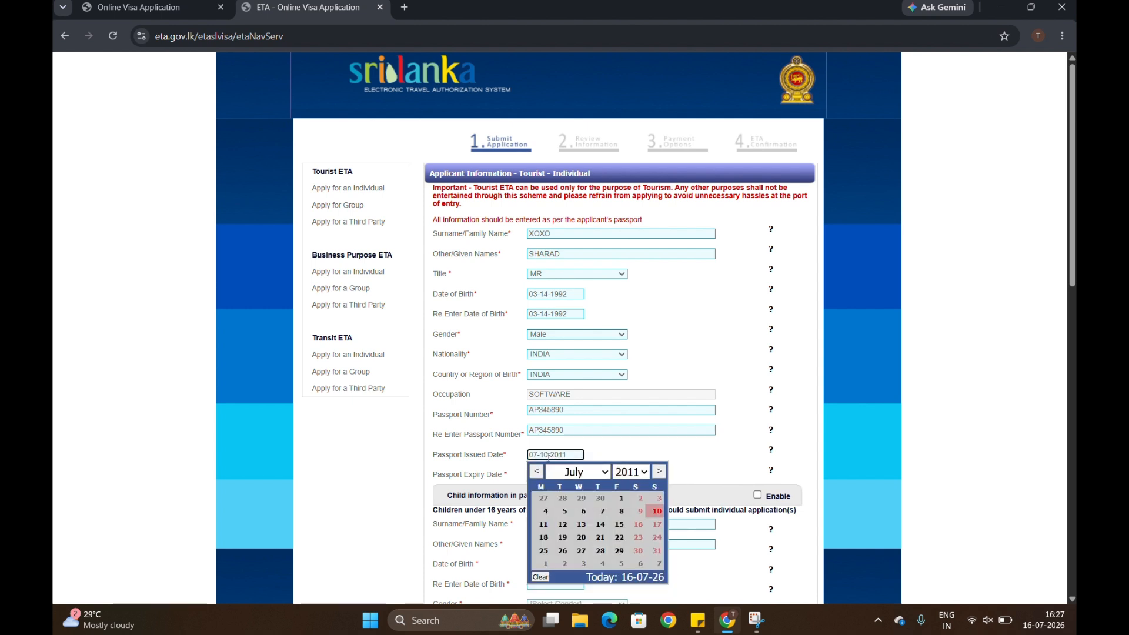
{"action": "left_click", "coordinate": [631, 472]}
{"action": "scroll", "coordinate": [632, 423], "scroll_direction": "down", "scroll_amount": 4}
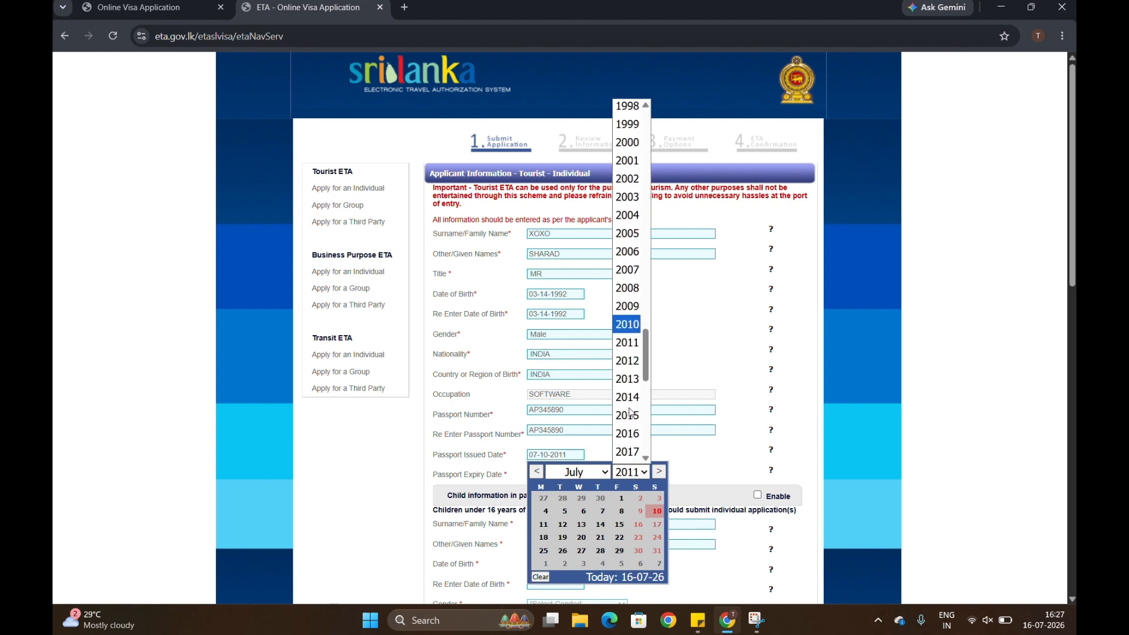
{"action": "left_click", "coordinate": [628, 412]}
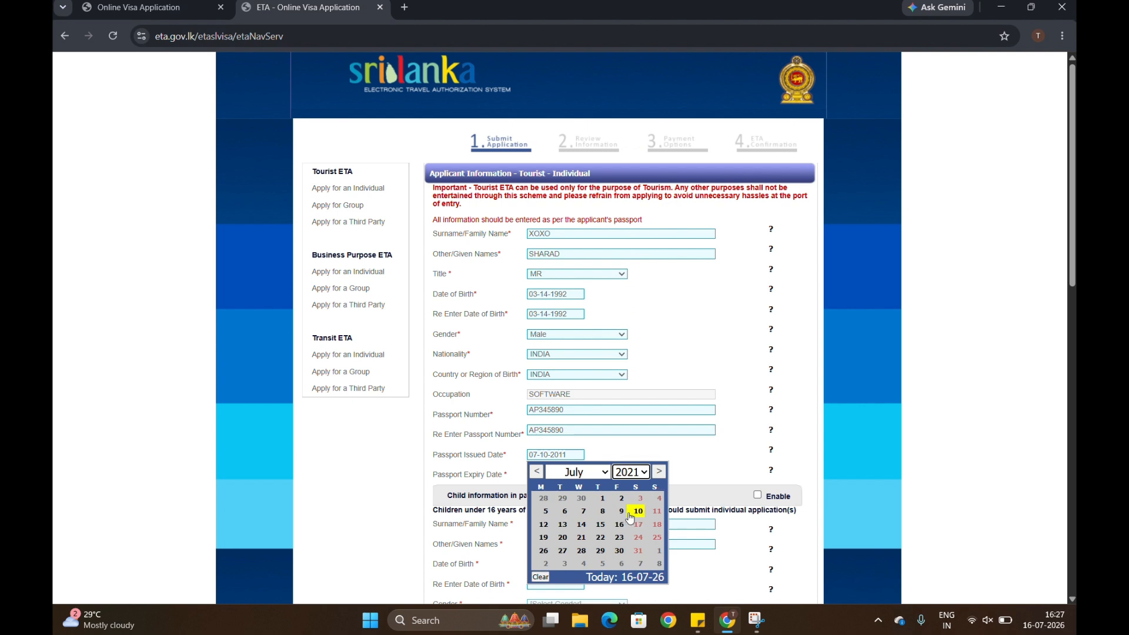
{"action": "left_click", "coordinate": [581, 511]}
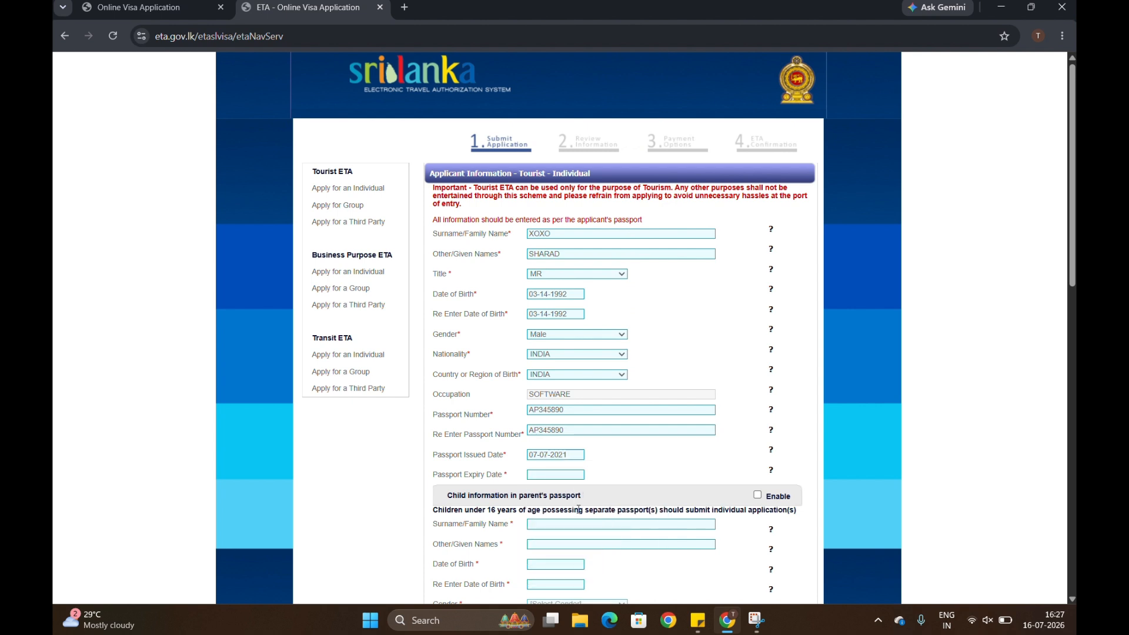
Set the passport expiry date to 07-07-2031.
{"action": "left_click", "coordinate": [558, 475]}
{"action": "left_click", "coordinate": [642, 489]}
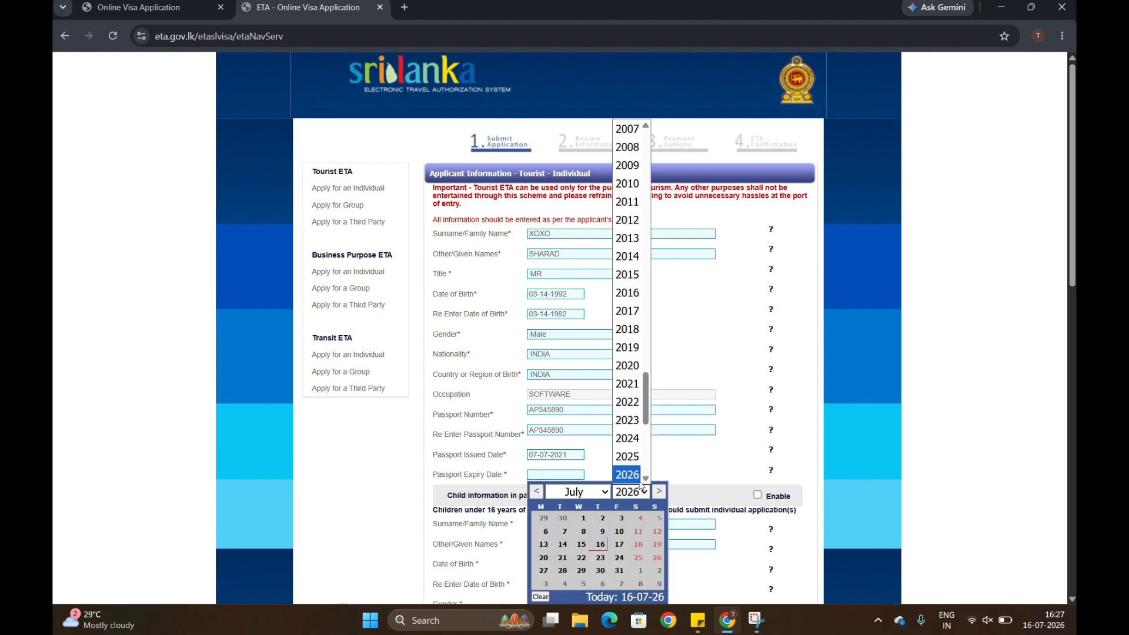
{"action": "scroll", "coordinate": [630, 465], "scroll_direction": "down", "scroll_amount": 3}
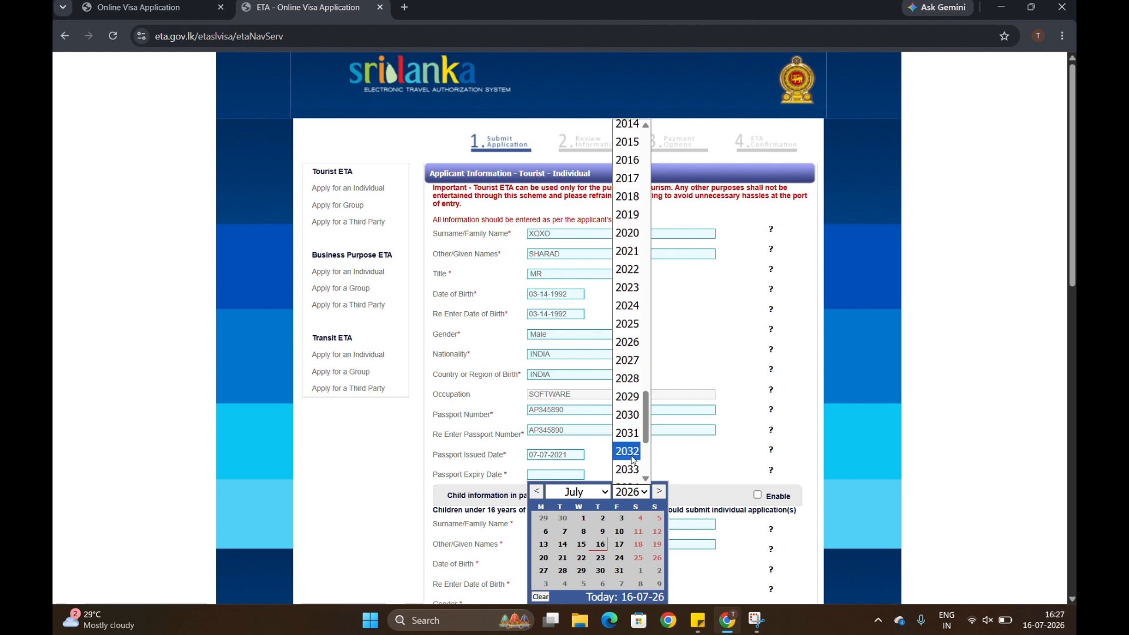
{"action": "left_click", "coordinate": [628, 433]}
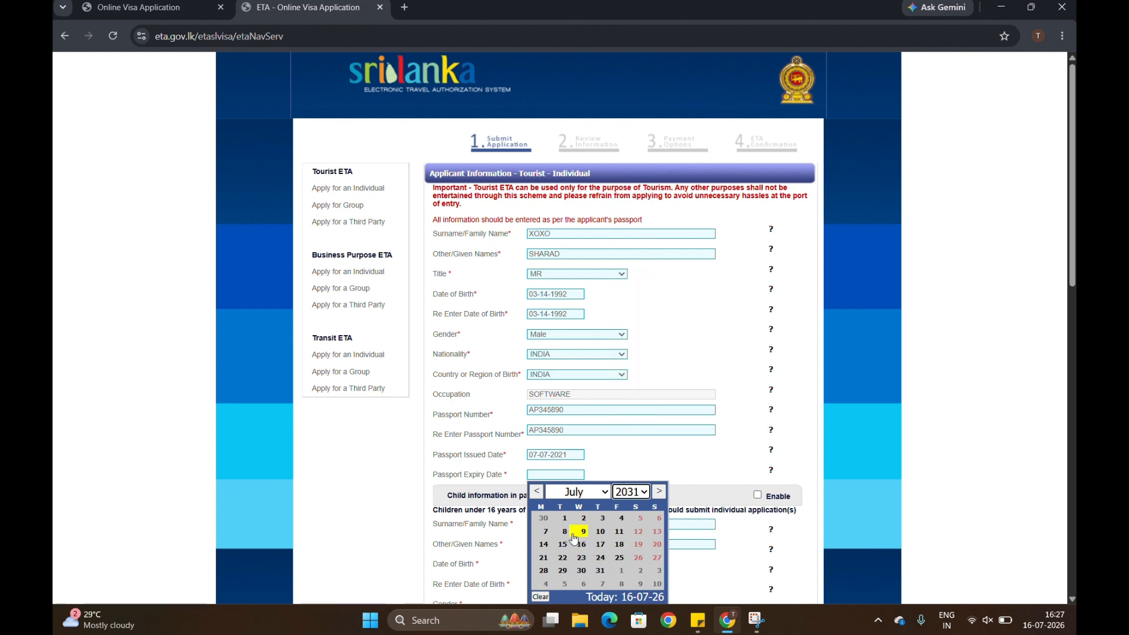
{"action": "left_click", "coordinate": [545, 532]}
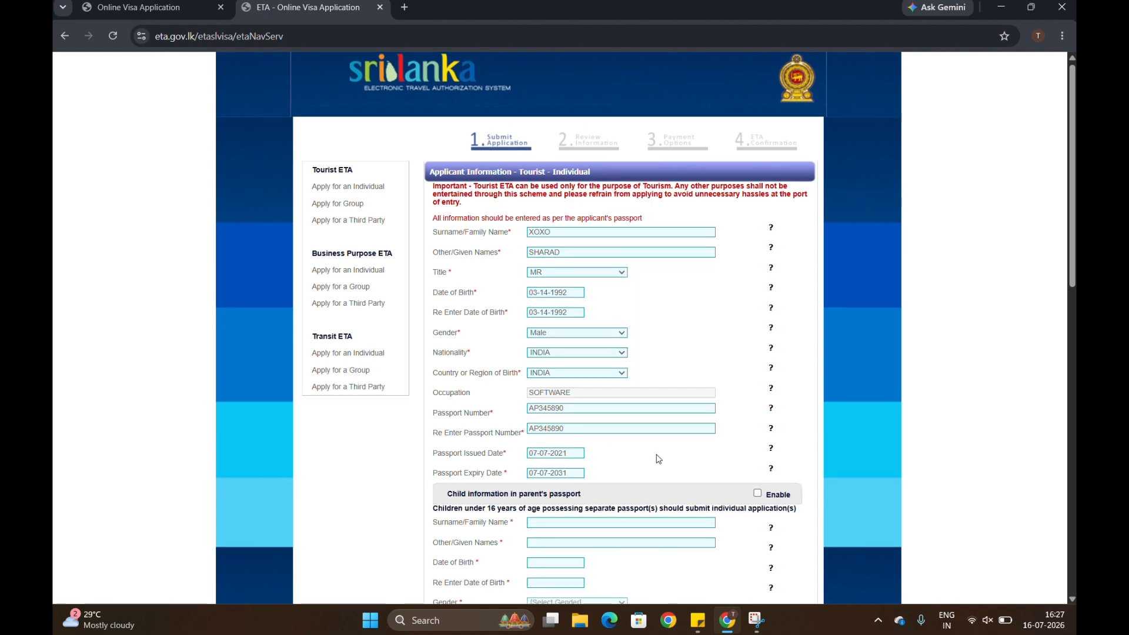
{"action": "scroll", "coordinate": [657, 458], "scroll_direction": "down", "scroll_amount": 1}
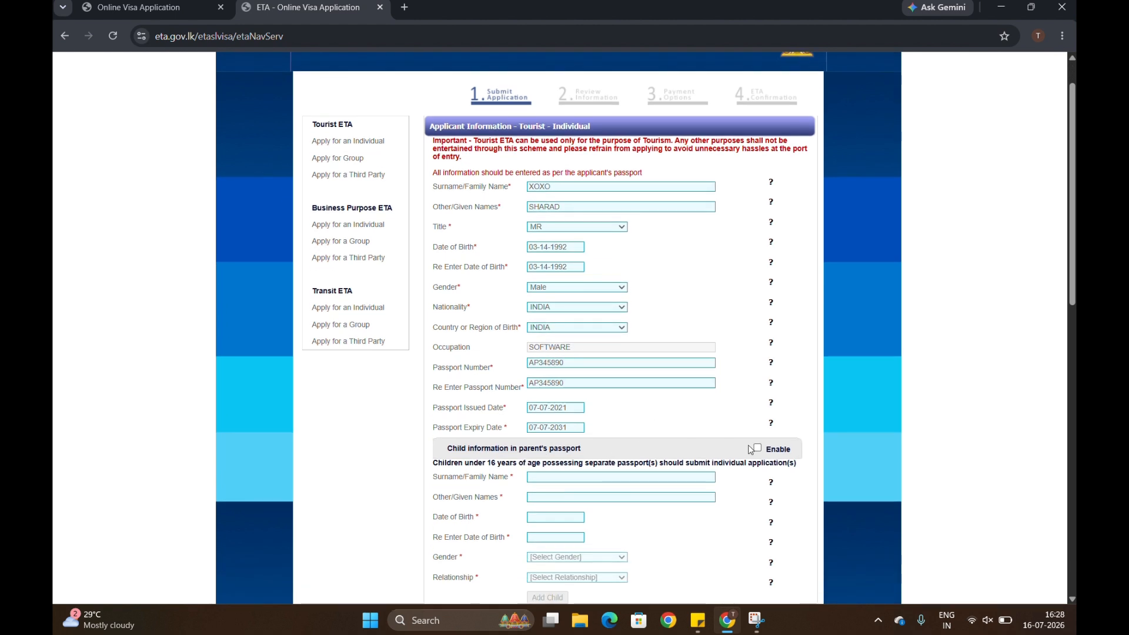
Choose INDIA as the country of the last 14 days and 30 visa days.
{"action": "scroll", "coordinate": [665, 459], "scroll_direction": "down", "scroll_amount": 2}
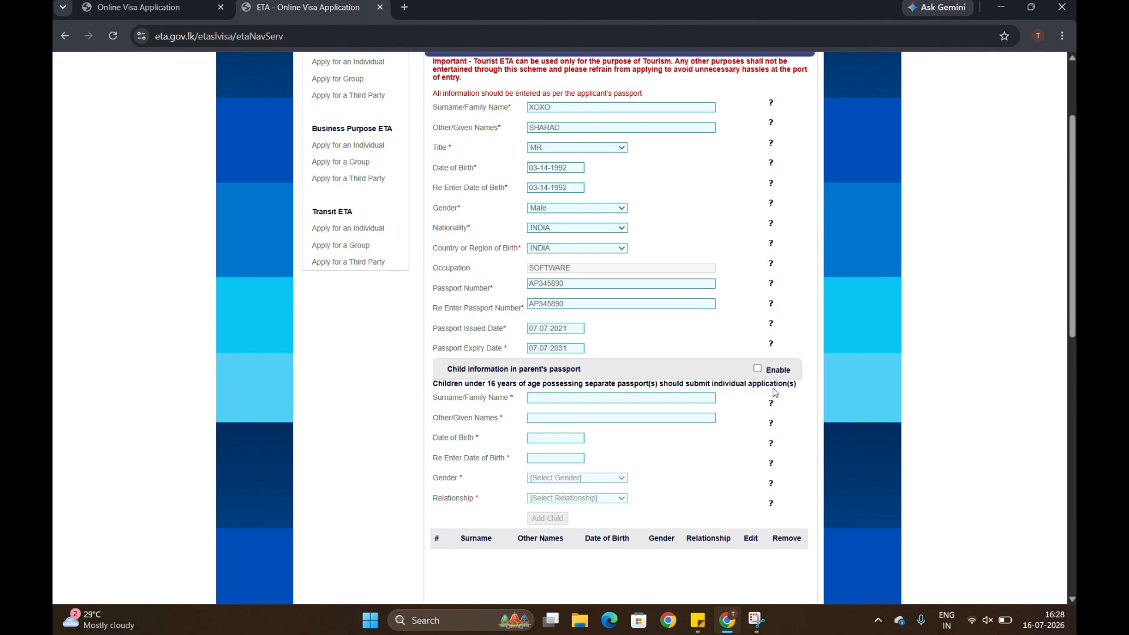
{"action": "scroll", "coordinate": [529, 474], "scroll_direction": "down", "scroll_amount": 4}
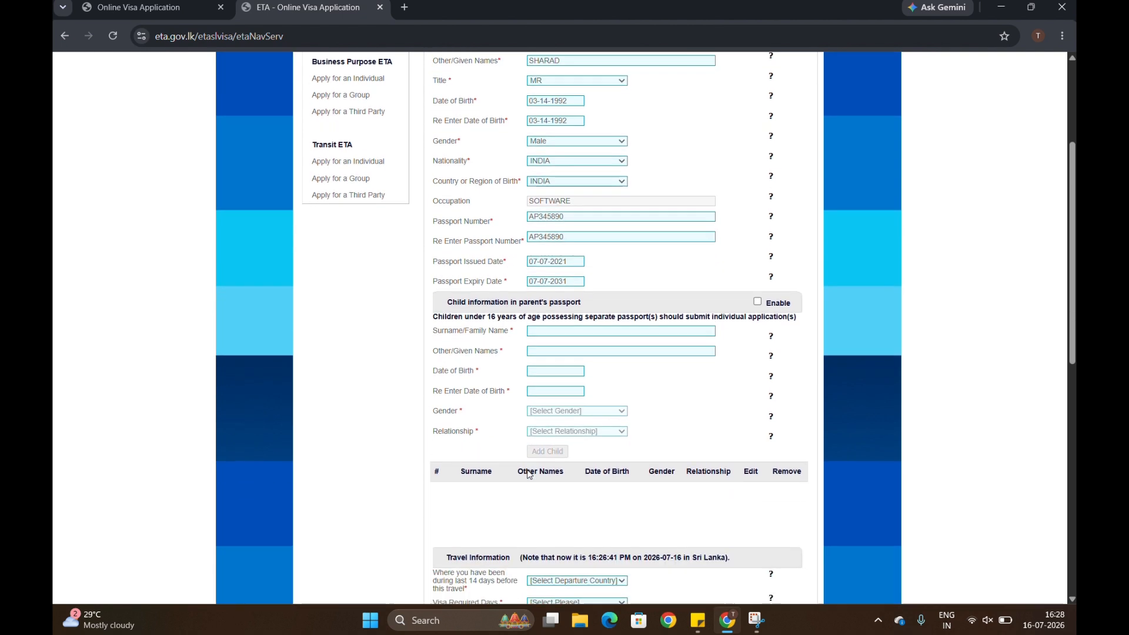
{"action": "scroll", "coordinate": [528, 474], "scroll_direction": "down", "scroll_amount": 3}
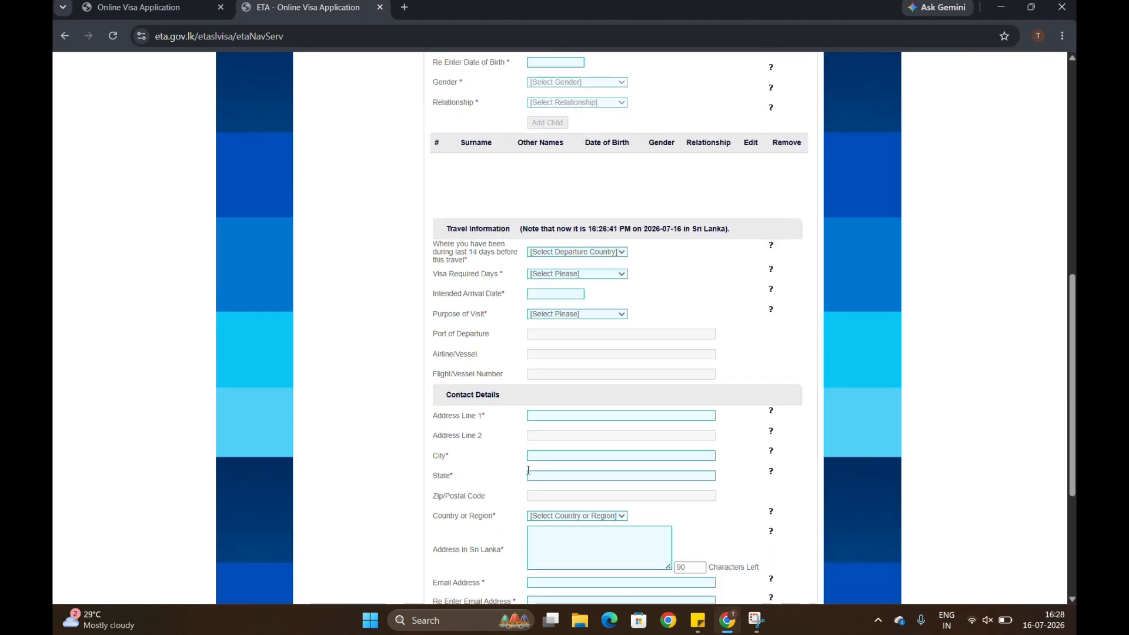
{"action": "left_click", "coordinate": [553, 252]}
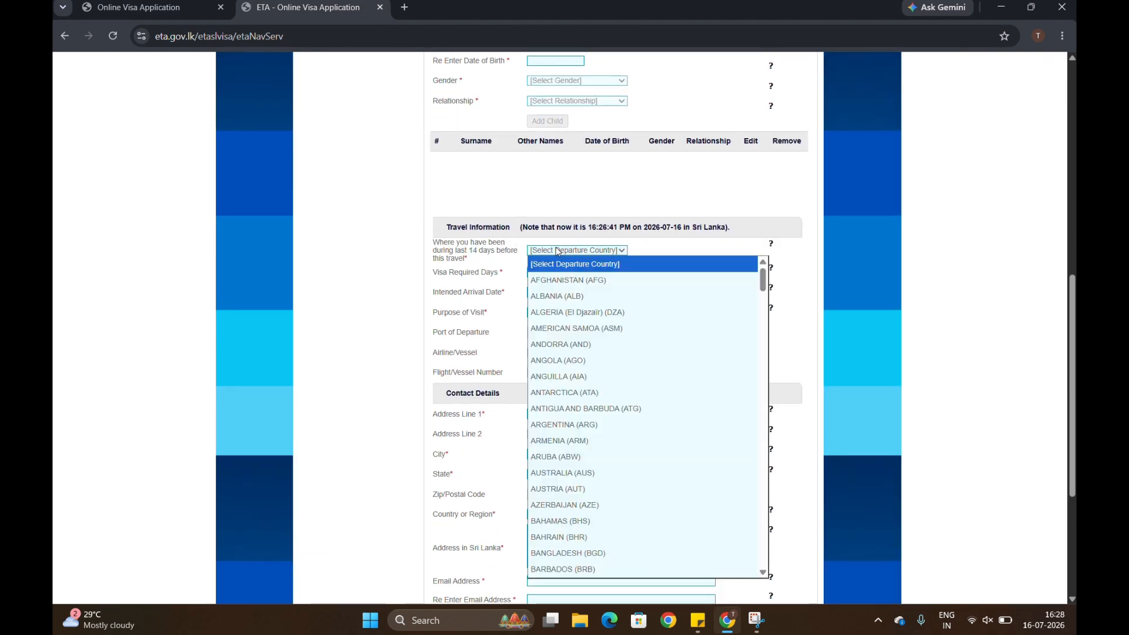
{"action": "type", "text": "india"}
{"action": "key", "text": "Return"}
{"action": "key", "text": "Tab"}
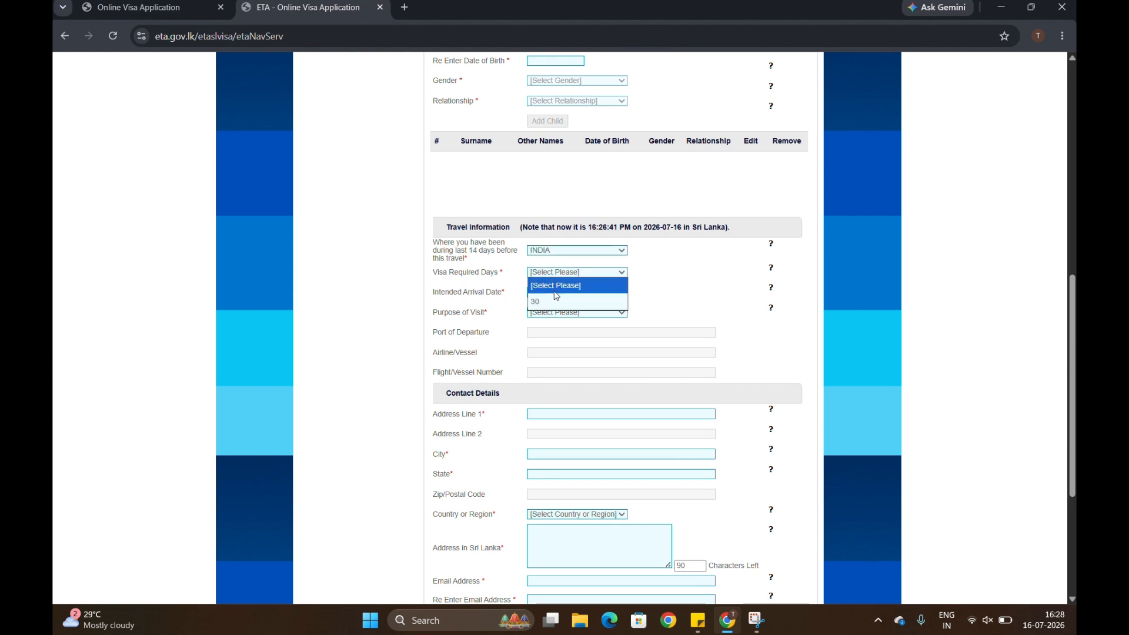
{"action": "left_click", "coordinate": [554, 300]}
{"action": "left_click", "coordinate": [623, 215]}
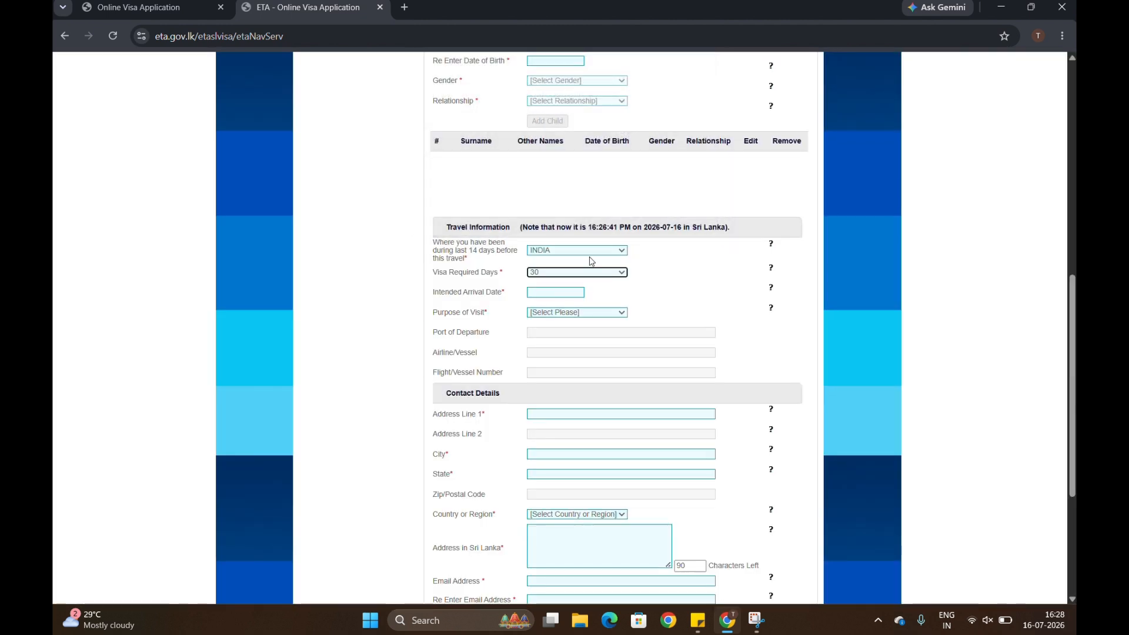
Set the arrival date to 12 September 2026 after November is rejected.
{"action": "left_click", "coordinate": [562, 293]}
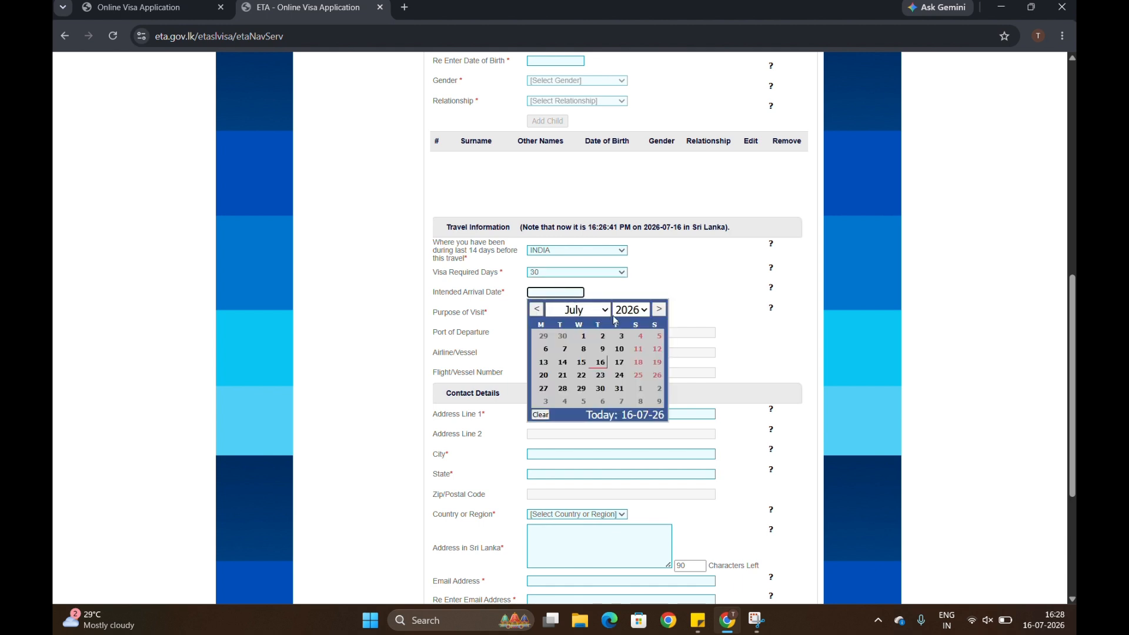
{"action": "left_click", "coordinate": [582, 310]}
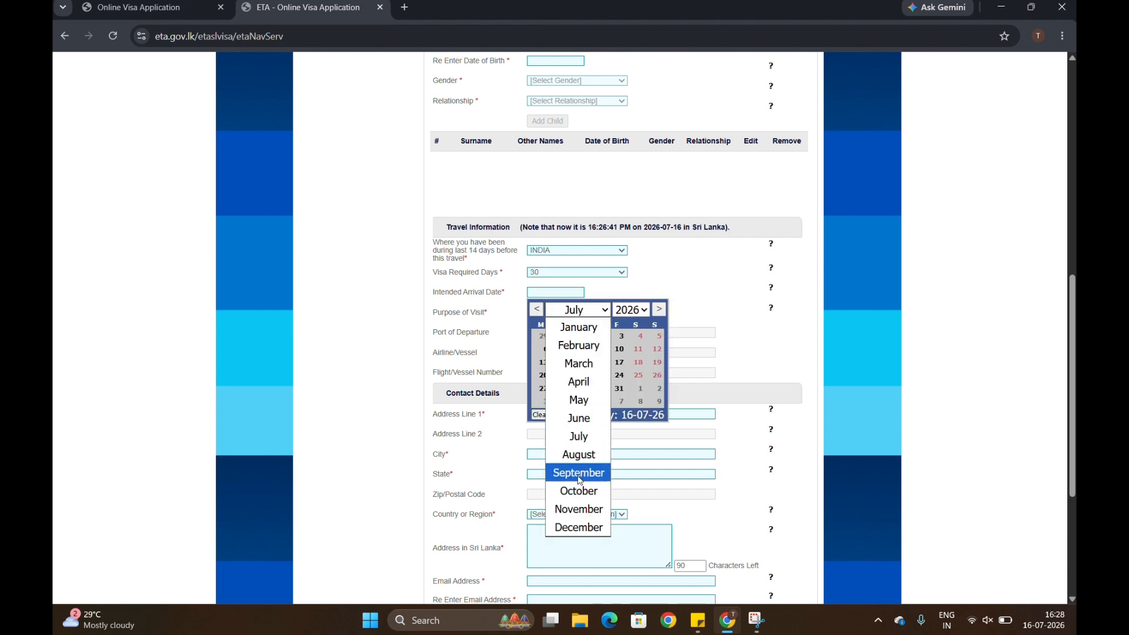
{"action": "left_click", "coordinate": [579, 509]}
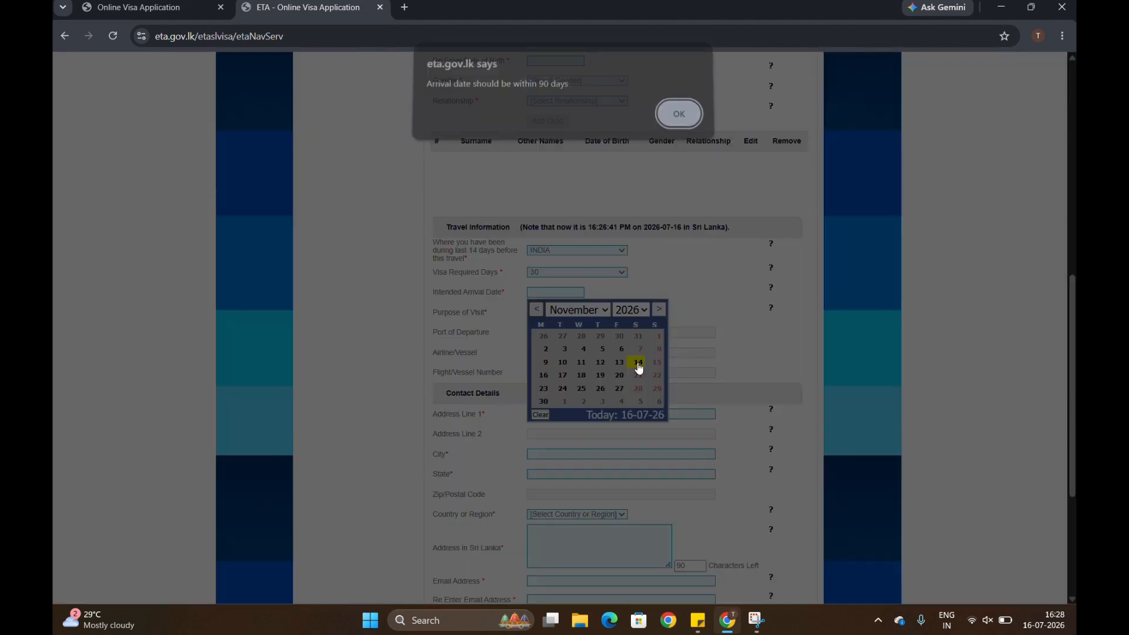
{"action": "left_click", "coordinate": [637, 363]}
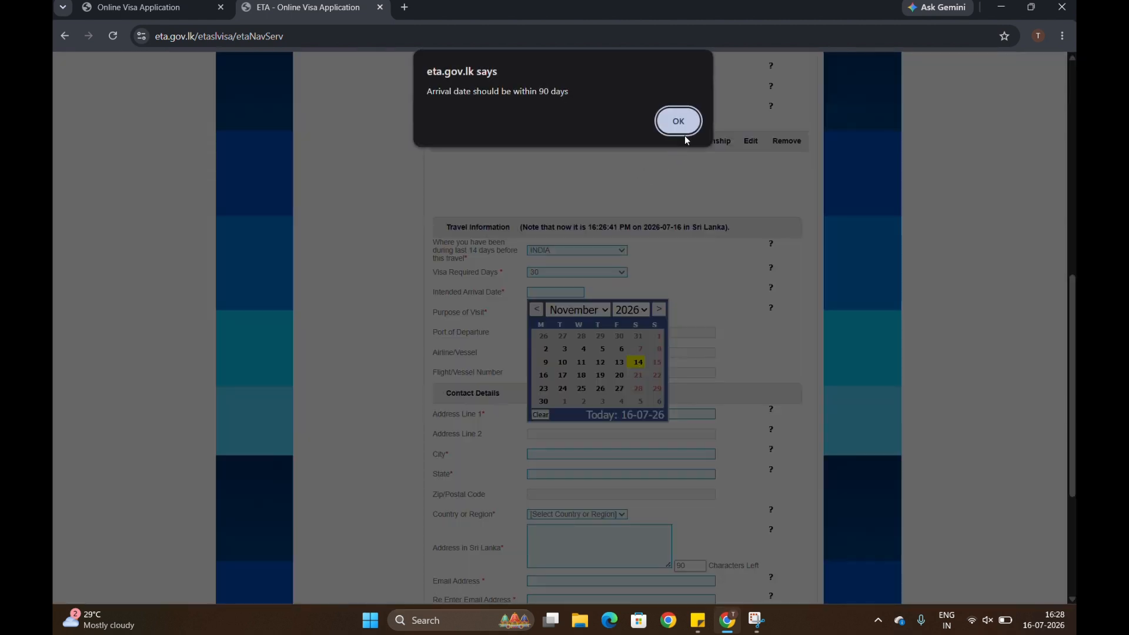
{"action": "left_click", "coordinate": [679, 121]}
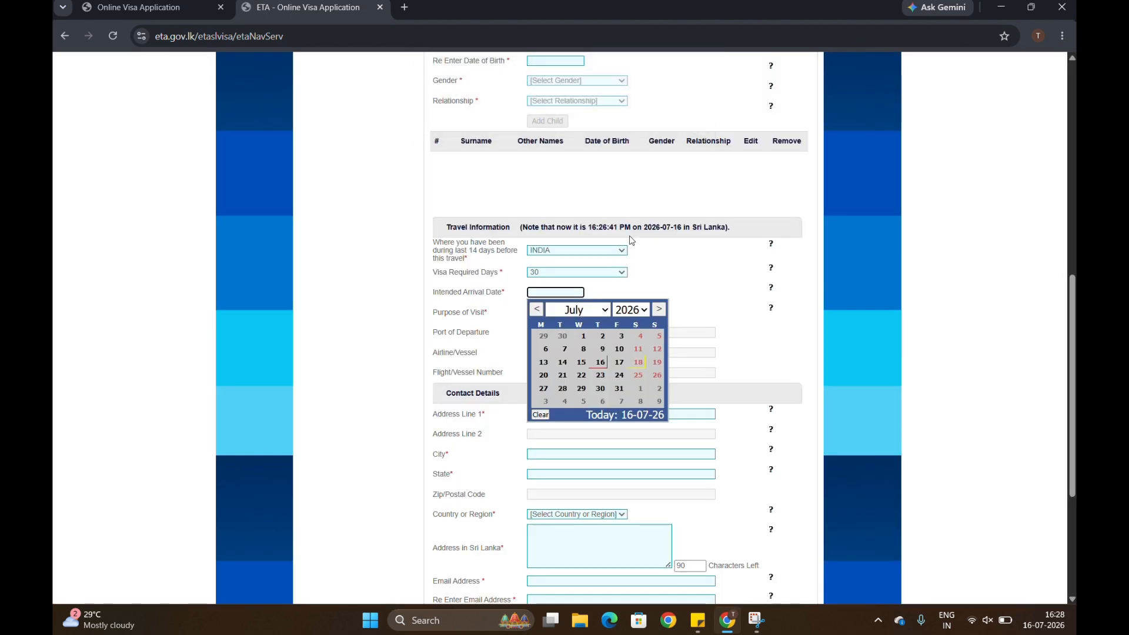
{"action": "left_click", "coordinate": [630, 310]}
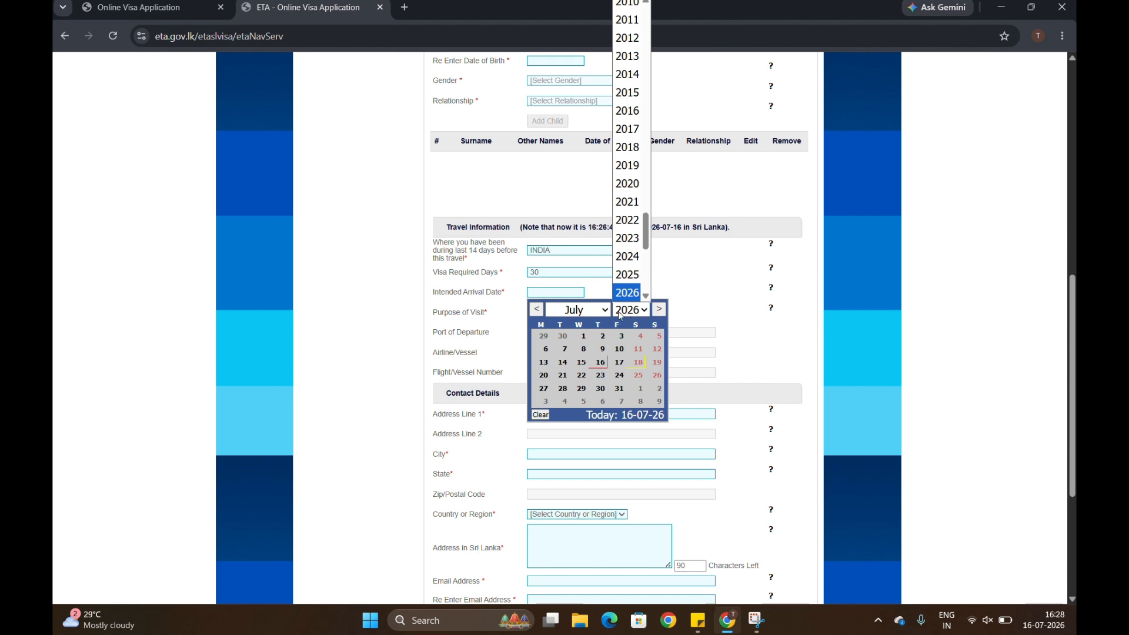
{"action": "left_click", "coordinate": [576, 310]}
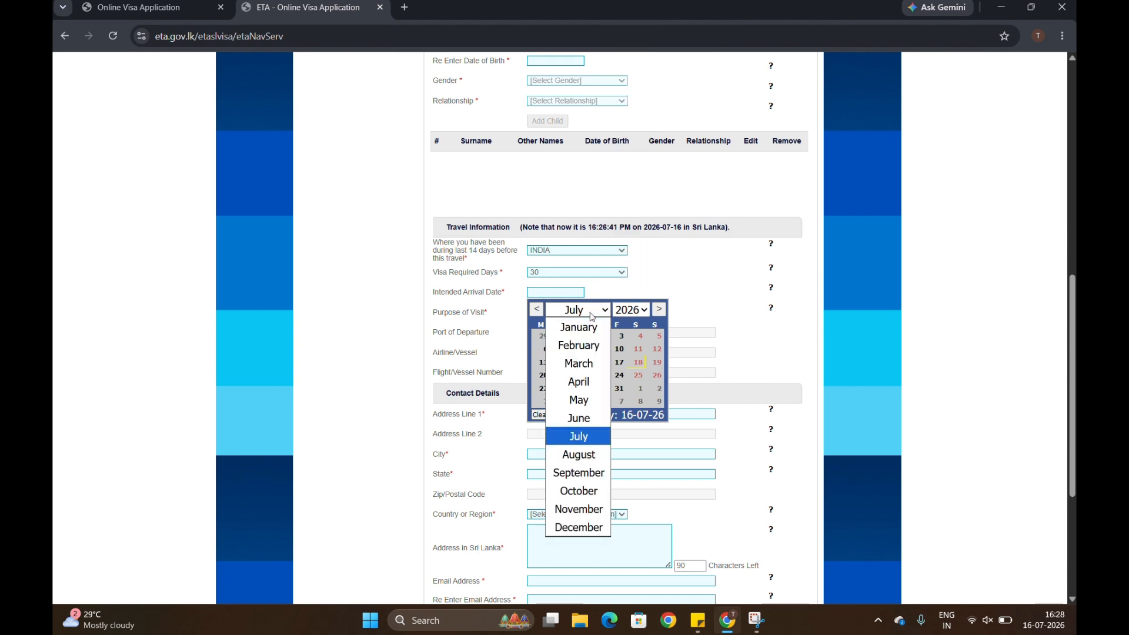
{"action": "left_click", "coordinate": [579, 473]}
{"action": "left_click", "coordinate": [642, 354]}
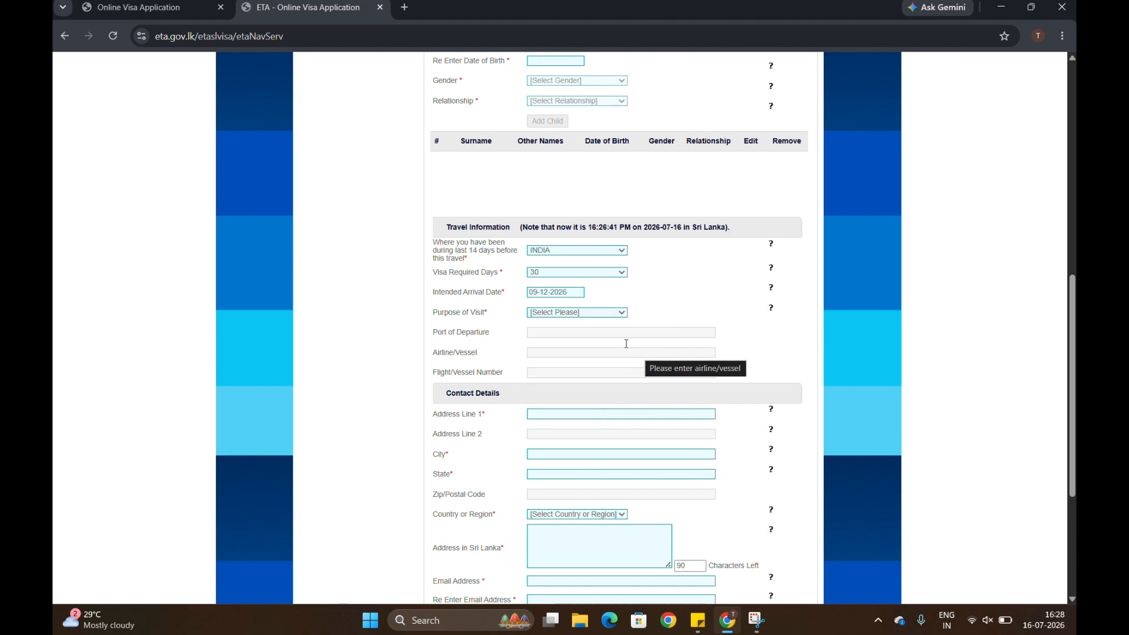
Set purpose Sightseeing or Holidaying, departure Bengaluru, airline Air India, flight AI156.
{"action": "left_click", "coordinate": [569, 315]}
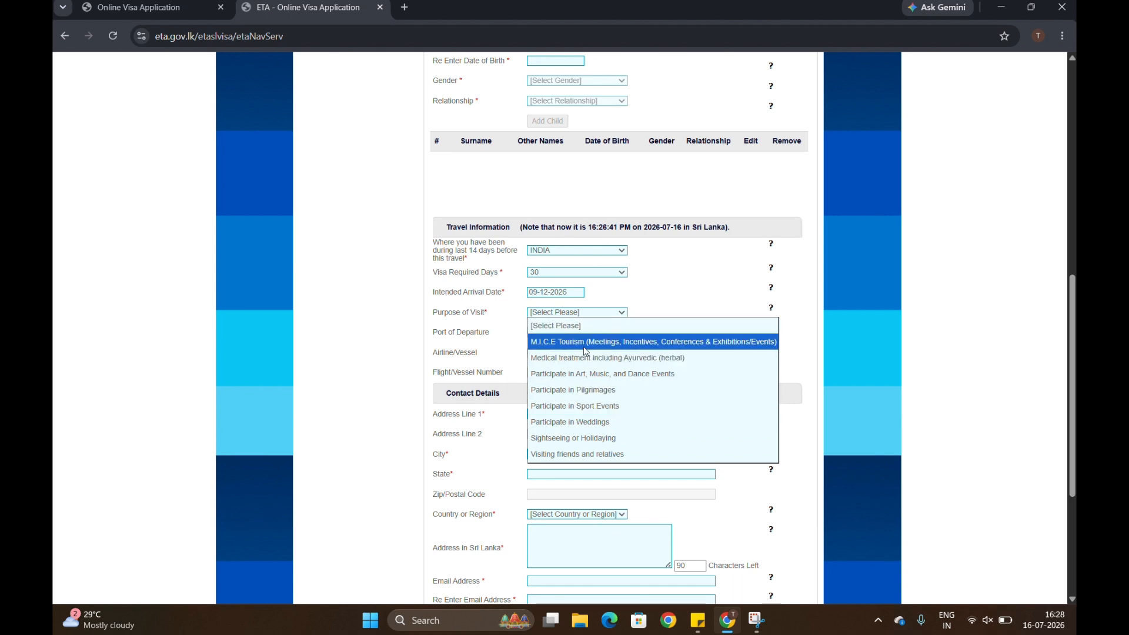
{"action": "left_click", "coordinate": [588, 438]}
{"action": "left_click", "coordinate": [537, 332]}
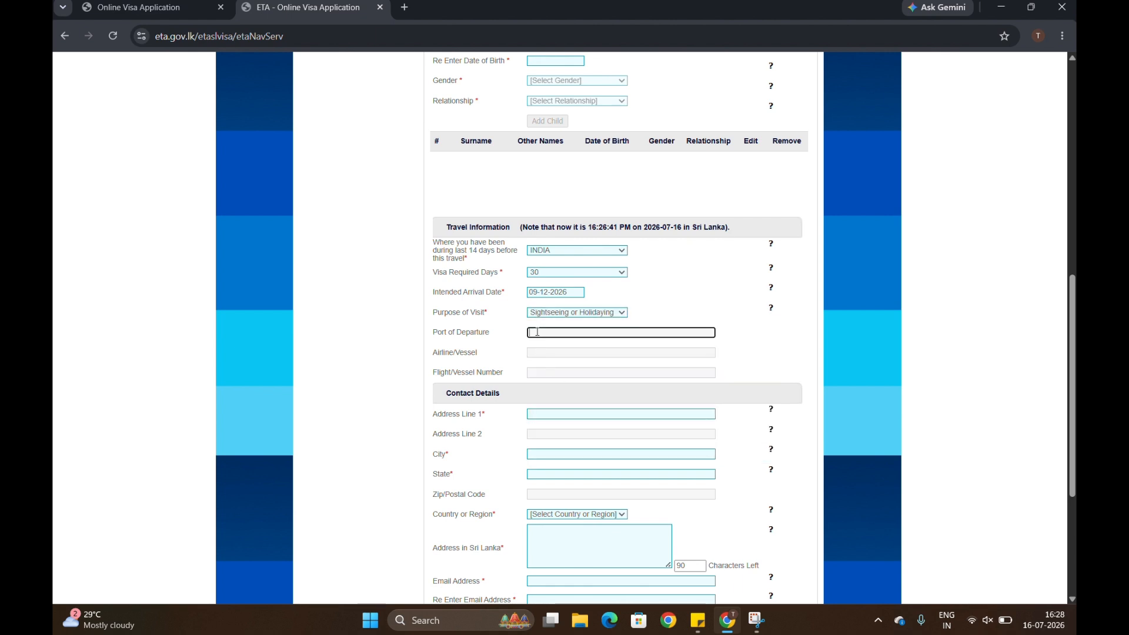
{"action": "type", "text": "Bengaluru"}
{"action": "key", "text": "Tab"}
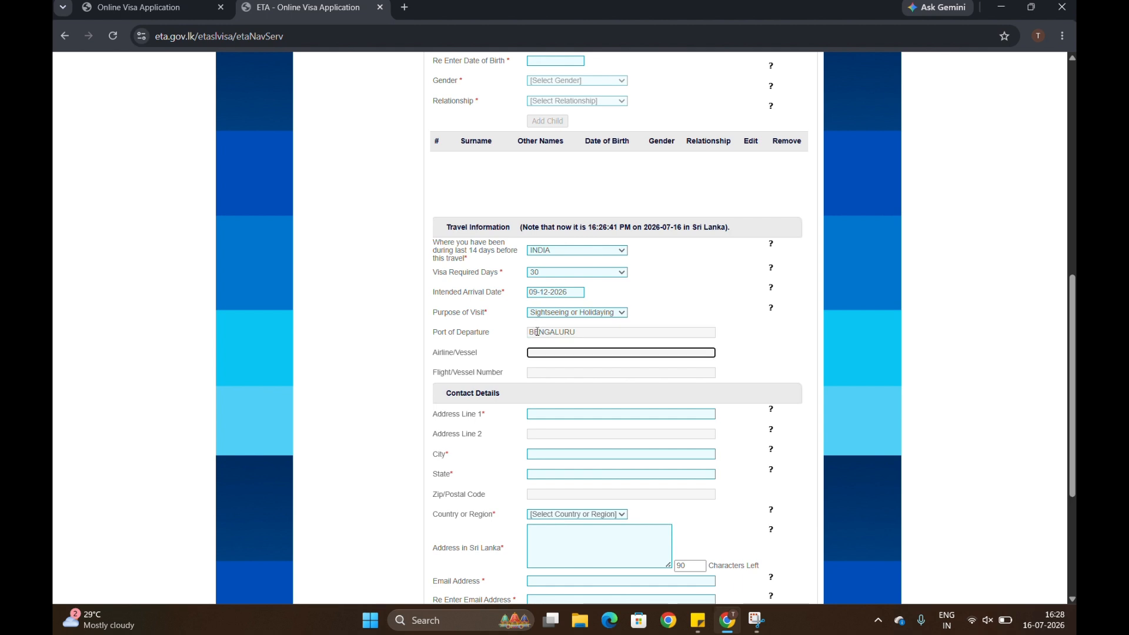
{"action": "type", "text": "air india"}
{"action": "key", "text": "BackSpace"}
{"action": "key", "text": "BackSpace"}
{"action": "key", "text": "Tab"}
{"action": "type", "text": "ai1"}
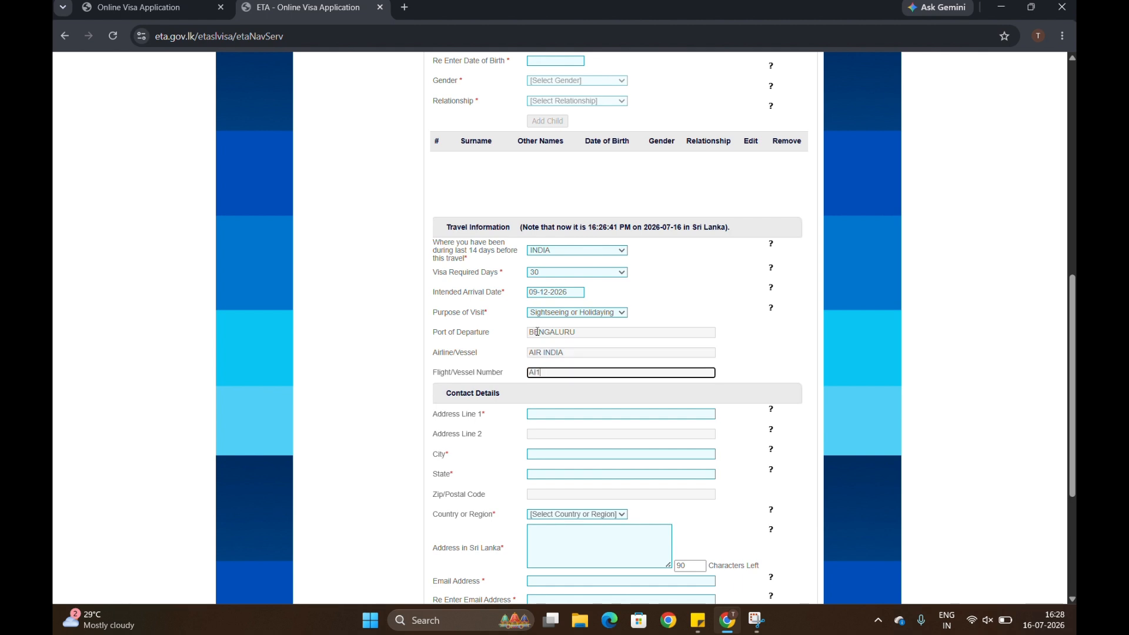
{"action": "key", "text": "Tab"}
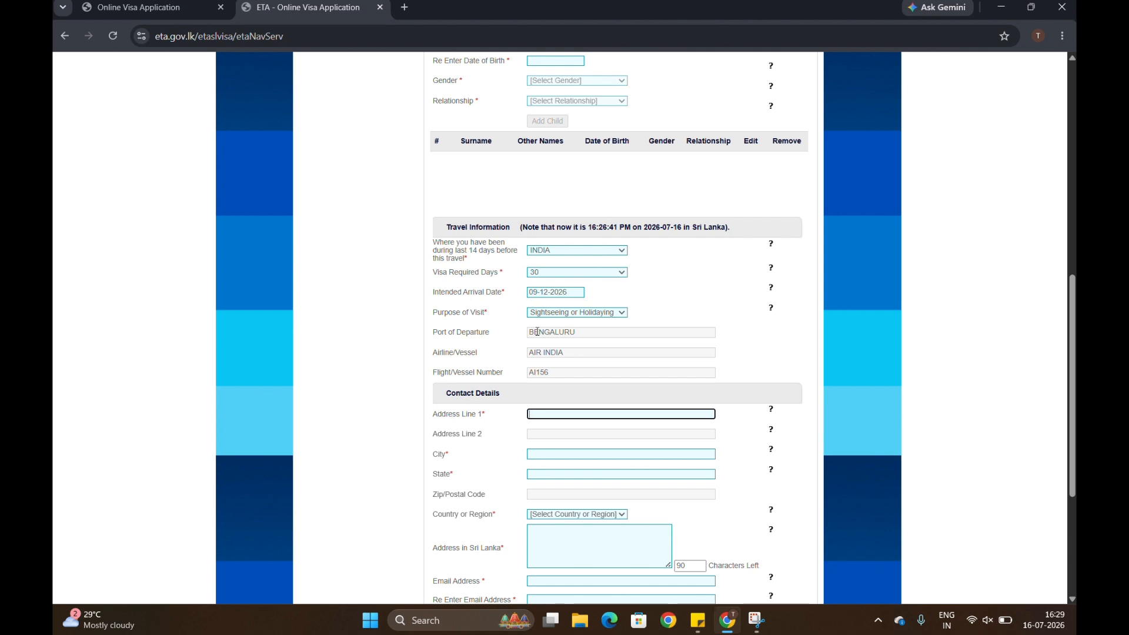
Fill in the home address in Bengaluru, Karnataka, India, and the Sri Lanka address.
{"action": "type", "text": "lorem ipsum"}
{"action": "key", "text": "Tab"}
{"action": "type", "text": "ben"}
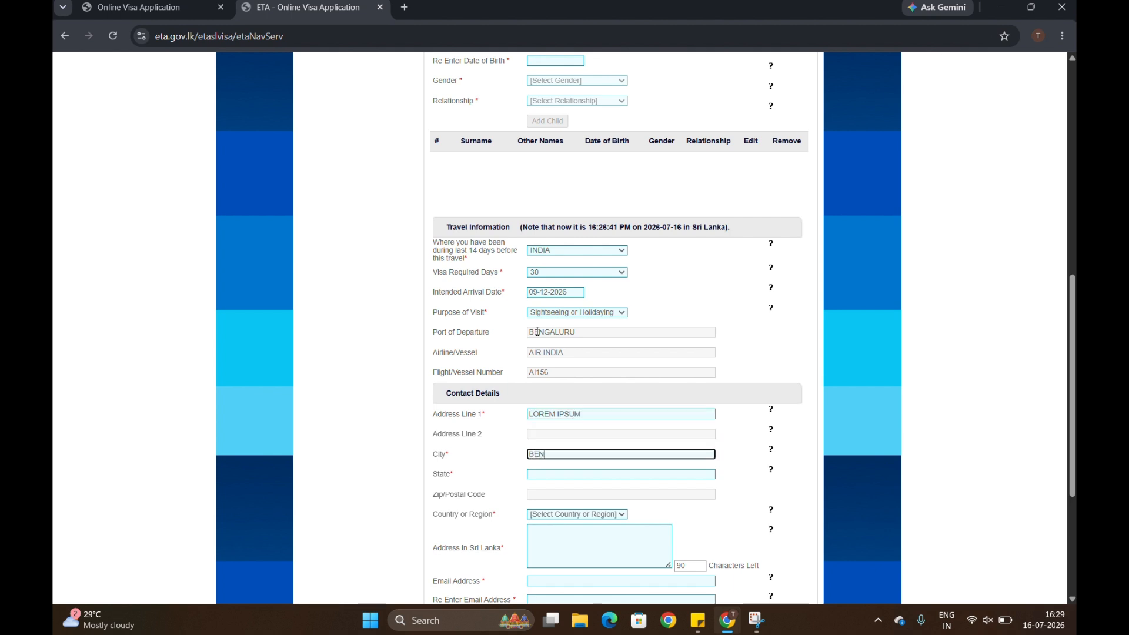
{"action": "type", "text": "galu"}
{"action": "key", "text": "Tab"}
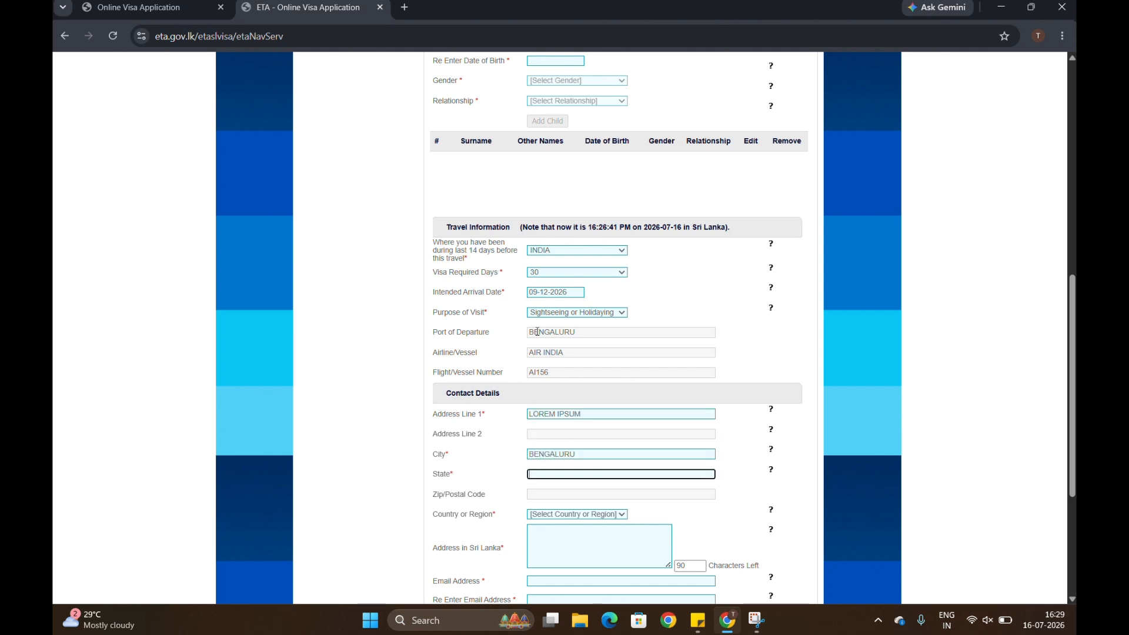
{"action": "type", "text": "Karnataka"}
{"action": "key", "text": "Tab"}
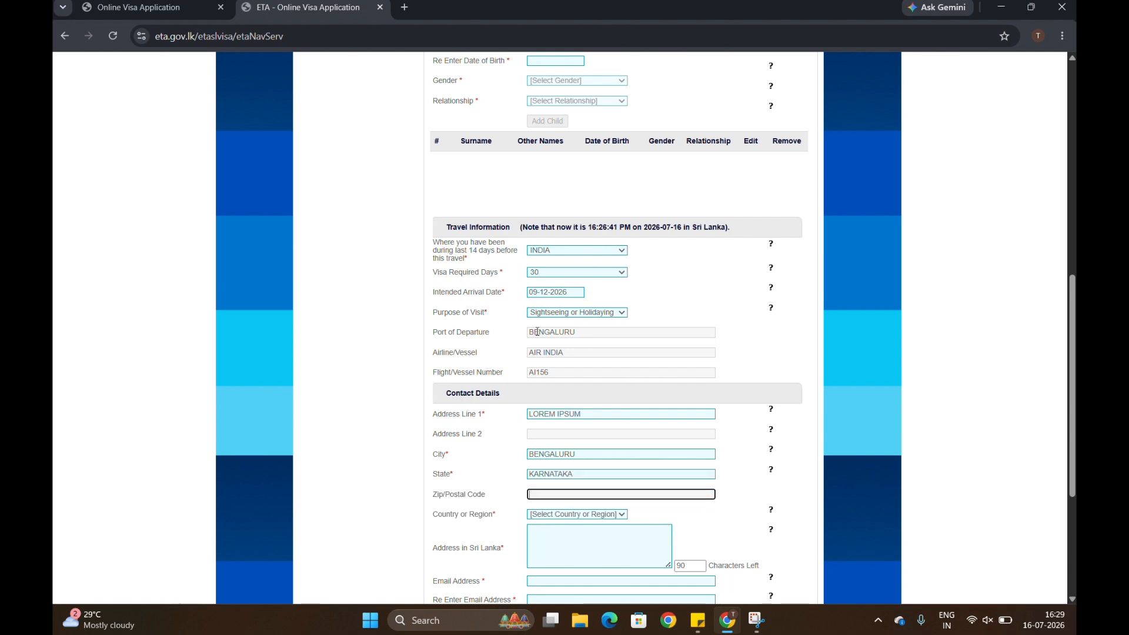
{"action": "type", "text": "568734"}
{"action": "key", "text": "Tab"}
{"action": "type", "text": "india"}
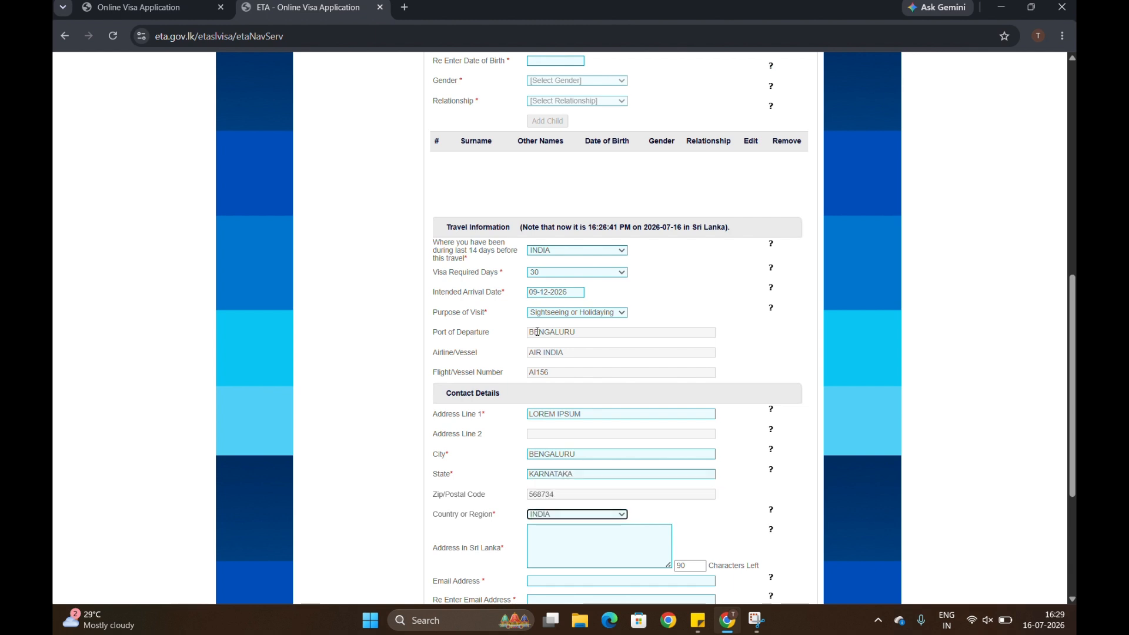
{"action": "key", "text": "Tab"}
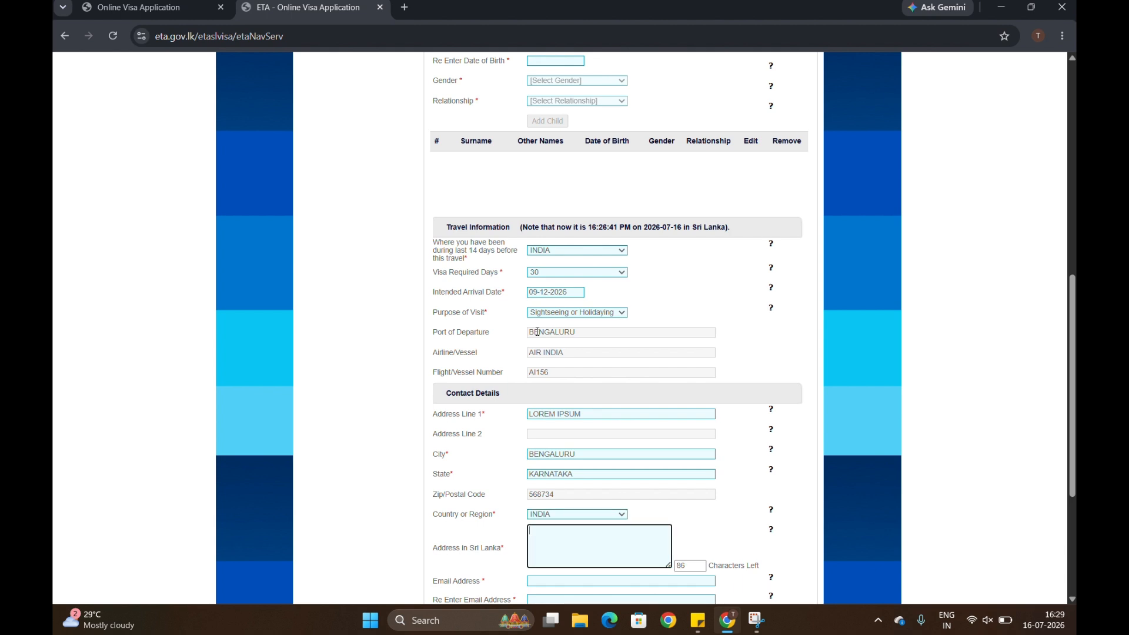
{"action": "type", "text": "orem"}
{"action": "key", "text": "BackSpace"}
{"action": "key", "text": "BackSpace"}
{"action": "type", "text": "LOREM IPSUM"}
Autofill both e-mail fields with the saved address and enter the telephone number.
{"action": "scroll", "coordinate": [537, 332], "scroll_direction": "down", "scroll_amount": 1}
{"action": "key", "text": "Tab"}
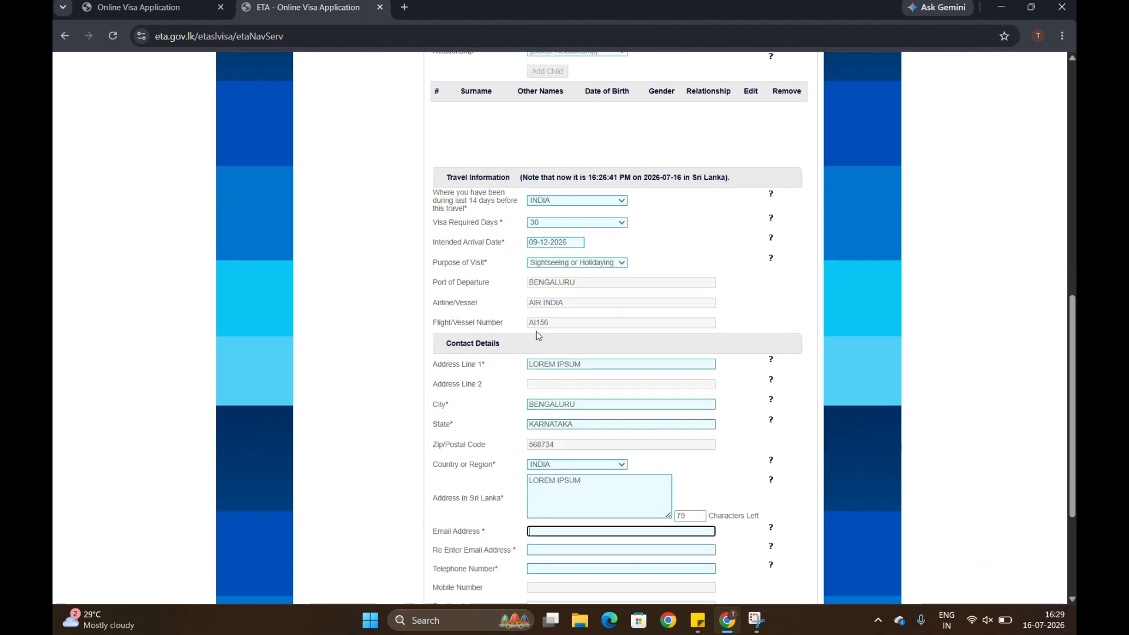
{"action": "key", "text": "alt+Tab"}
{"action": "key", "text": "alt+Tab"}
{"action": "type", "text": "eas"}
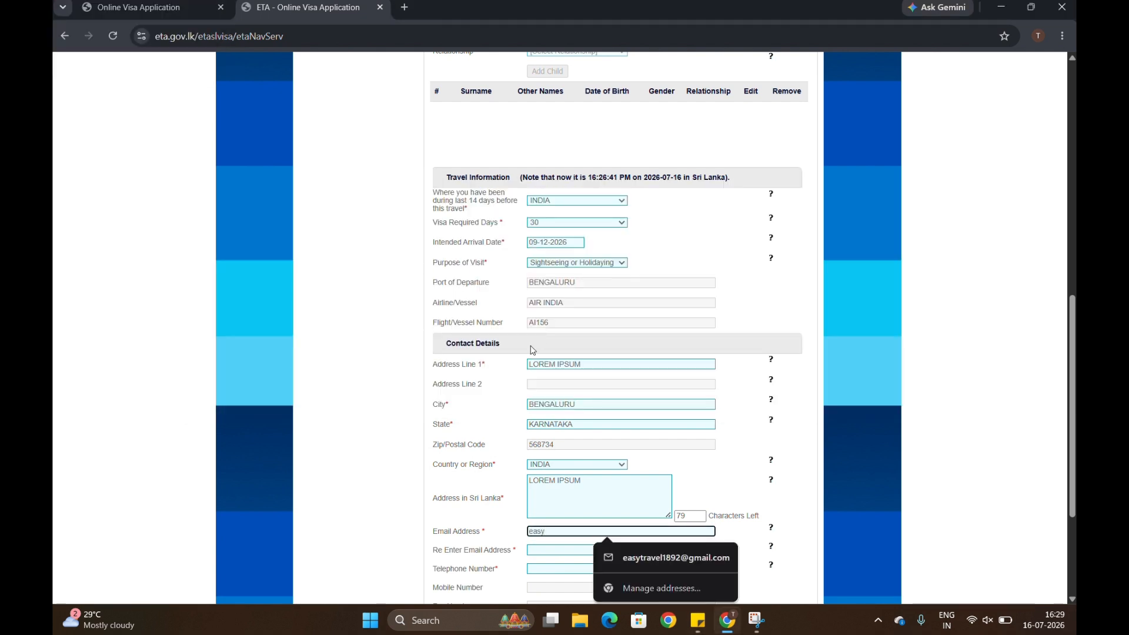
{"action": "left_click", "coordinate": [686, 556]}
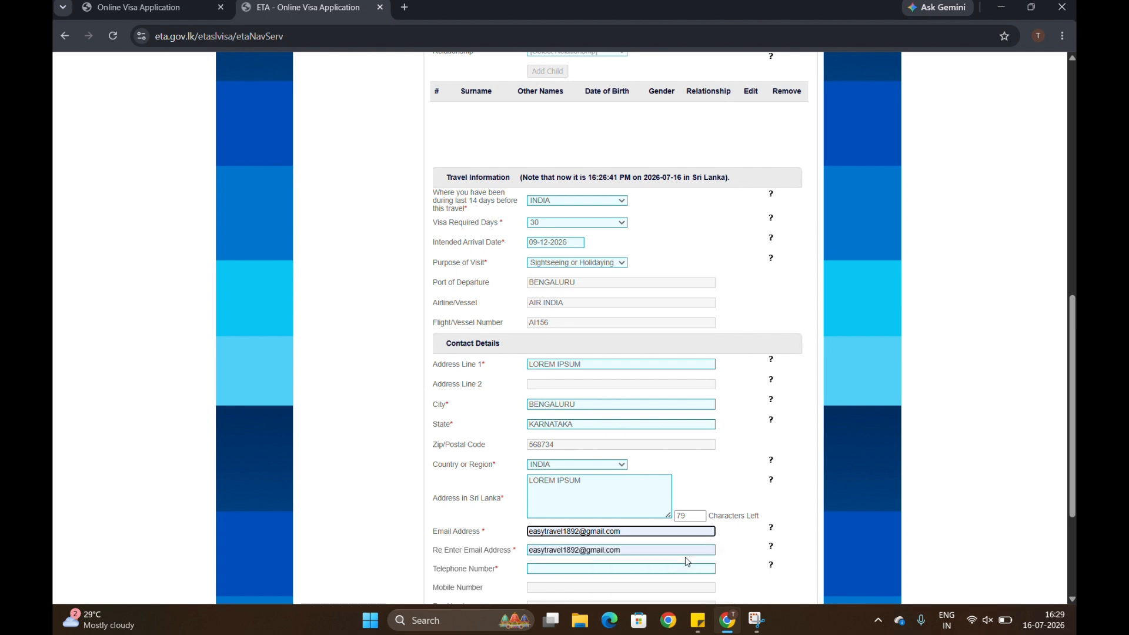
{"action": "scroll", "coordinate": [686, 556], "scroll_direction": "down", "scroll_amount": 2}
{"action": "left_click", "coordinate": [541, 473]}
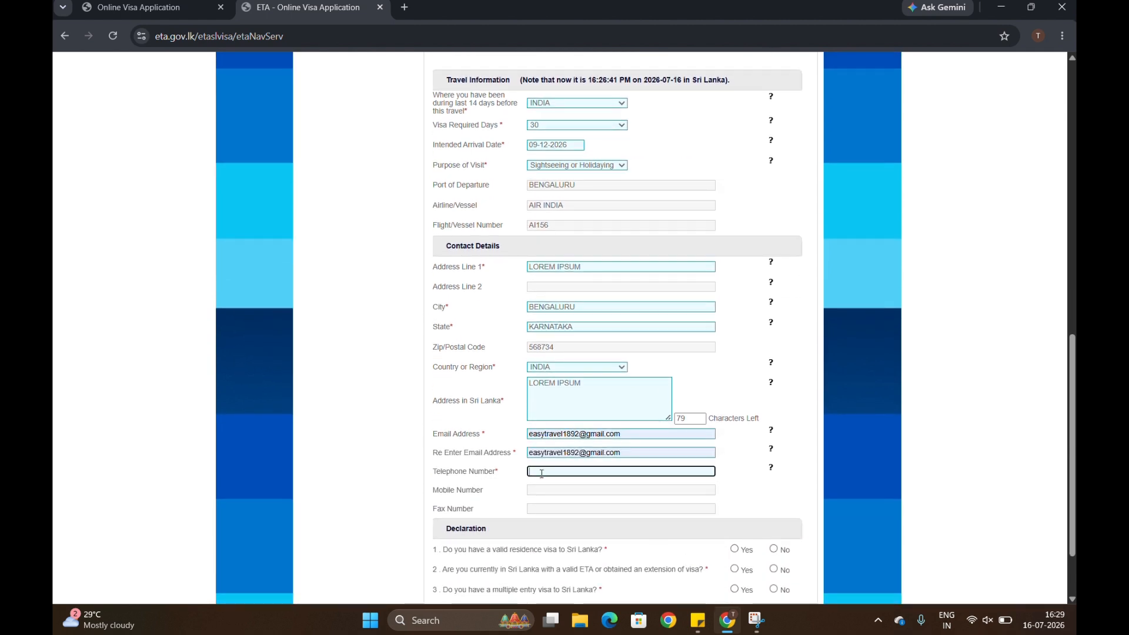
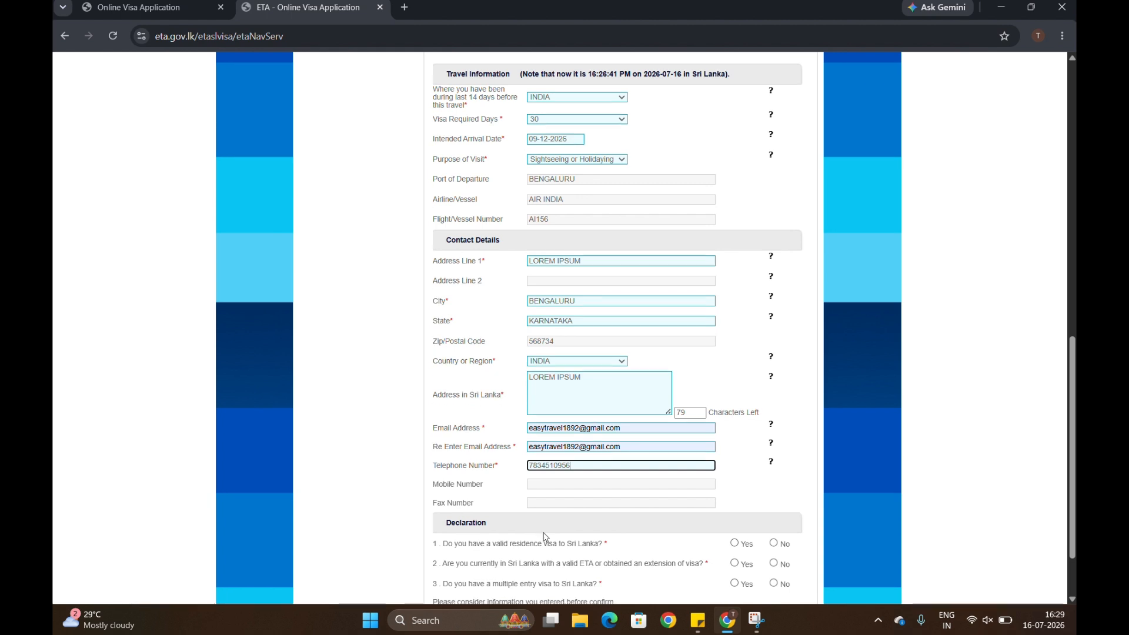
{"action": "scroll", "coordinate": [549, 537], "scroll_direction": "down", "scroll_amount": 1}
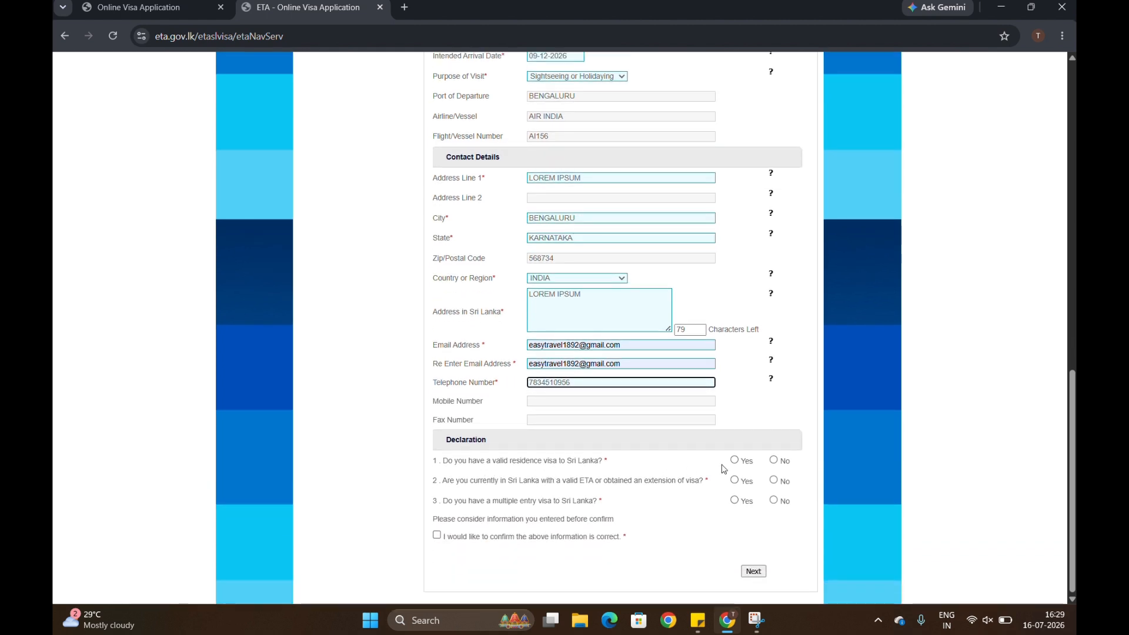
Answer No to the residence, in-Sri-Lanka and multiple-entry visa questions, confirm, and submit for review.
{"action": "left_click", "coordinate": [774, 461]}
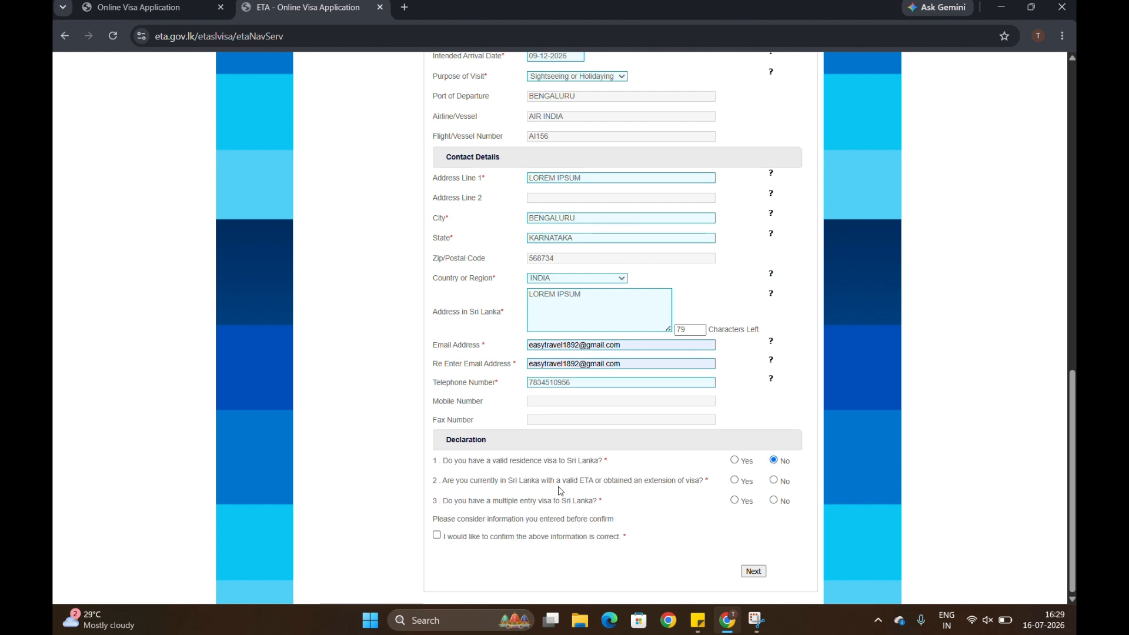
{"action": "left_click", "coordinate": [774, 481]}
{"action": "left_click", "coordinate": [774, 501]}
{"action": "left_click", "coordinate": [436, 536]}
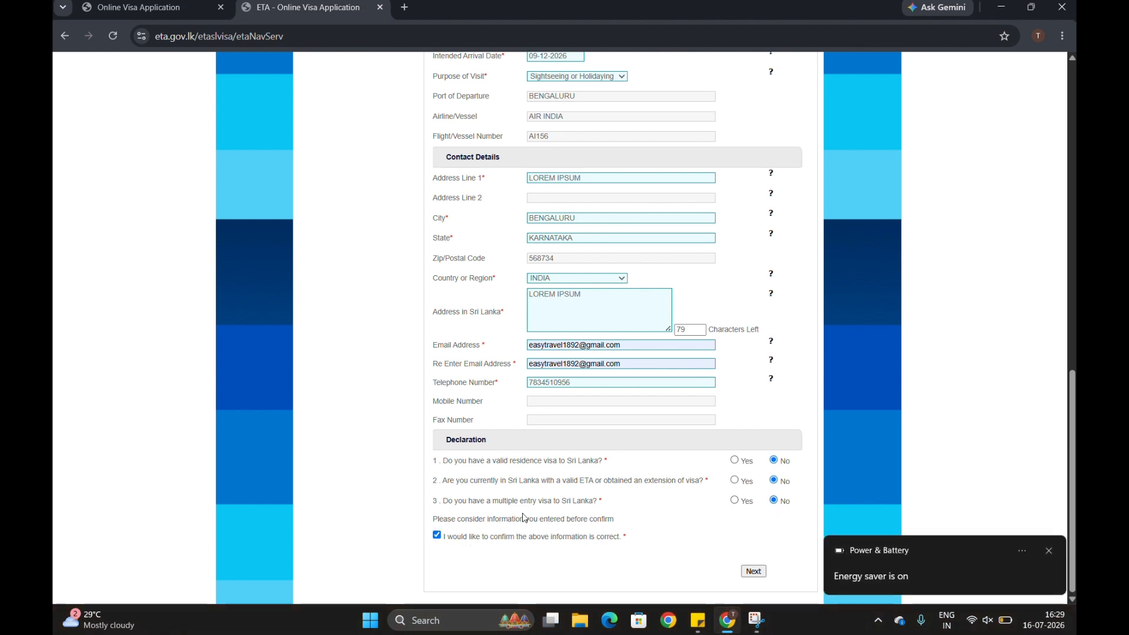
{"action": "left_click", "coordinate": [1047, 551]}
{"action": "left_click", "coordinate": [754, 572]}
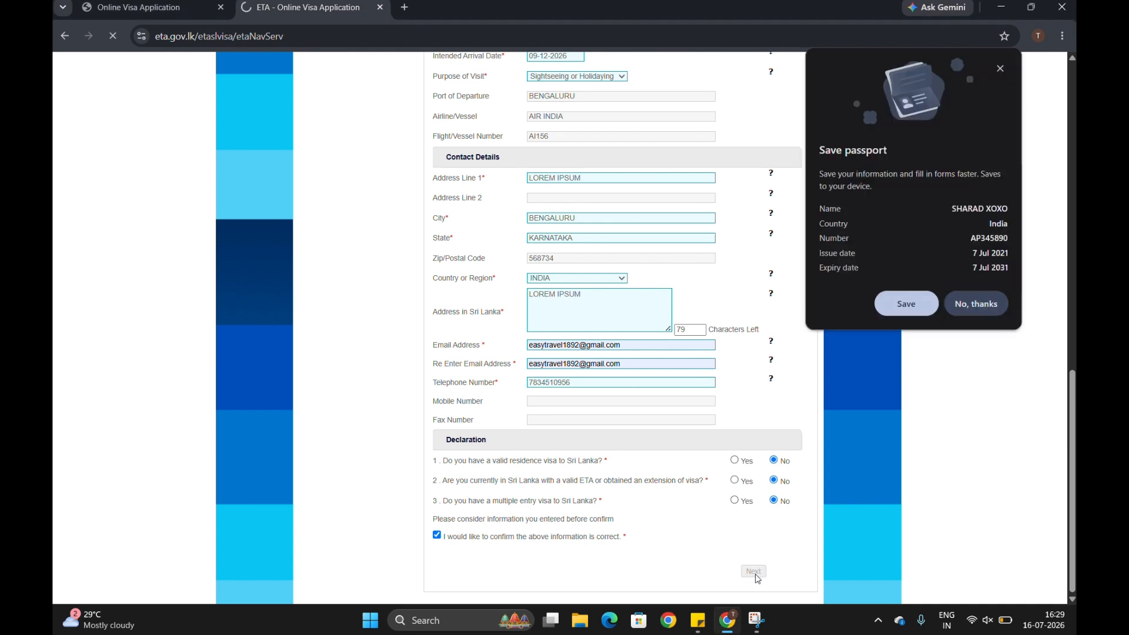
{"action": "left_click", "coordinate": [967, 302]}
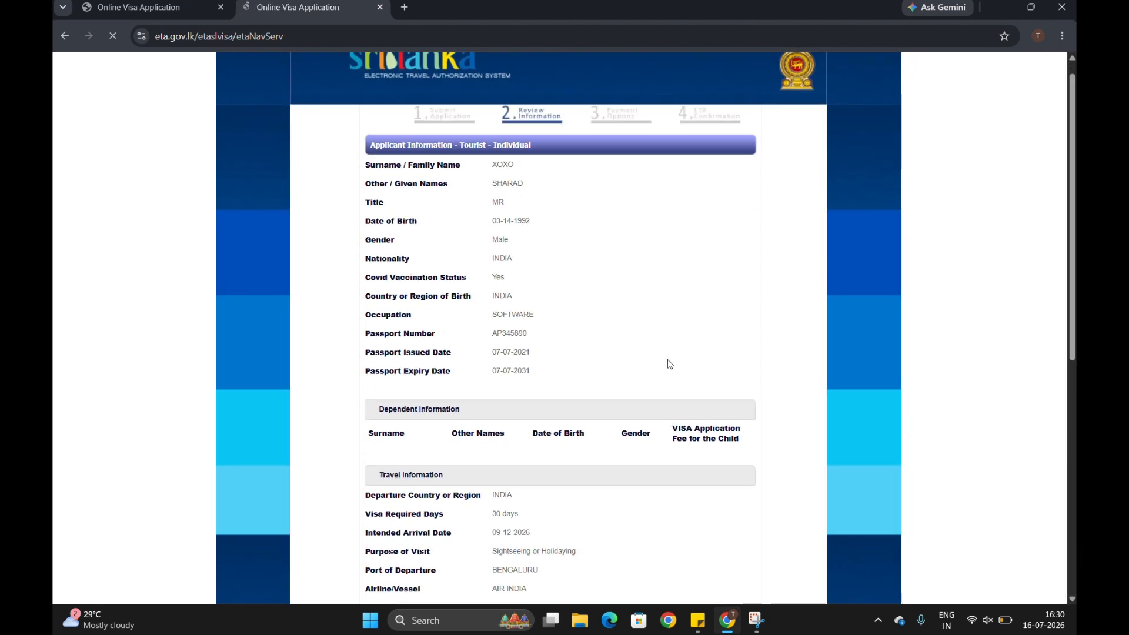
Check the 0.0 USD fee on the review page, then confirm and submit the application.
{"action": "scroll", "coordinate": [668, 363], "scroll_direction": "down", "scroll_amount": 2}
{"action": "scroll", "coordinate": [650, 441], "scroll_direction": "down", "scroll_amount": 2}
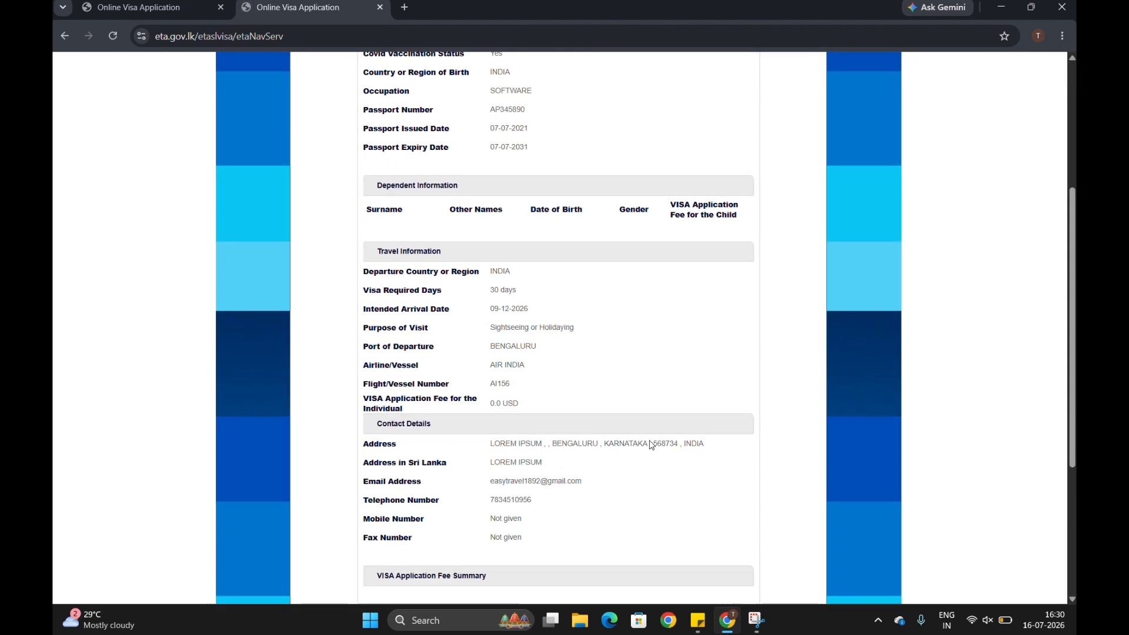
{"action": "mouse_move", "coordinate": [525, 389]}
{"action": "left_mouse_down"}
{"action": "mouse_move", "coordinate": [497, 389]}
{"action": "mouse_move", "coordinate": [523, 404]}
{"action": "left_mouse_up"}
{"action": "scroll", "coordinate": [634, 454], "scroll_direction": "down", "scroll_amount": 4}
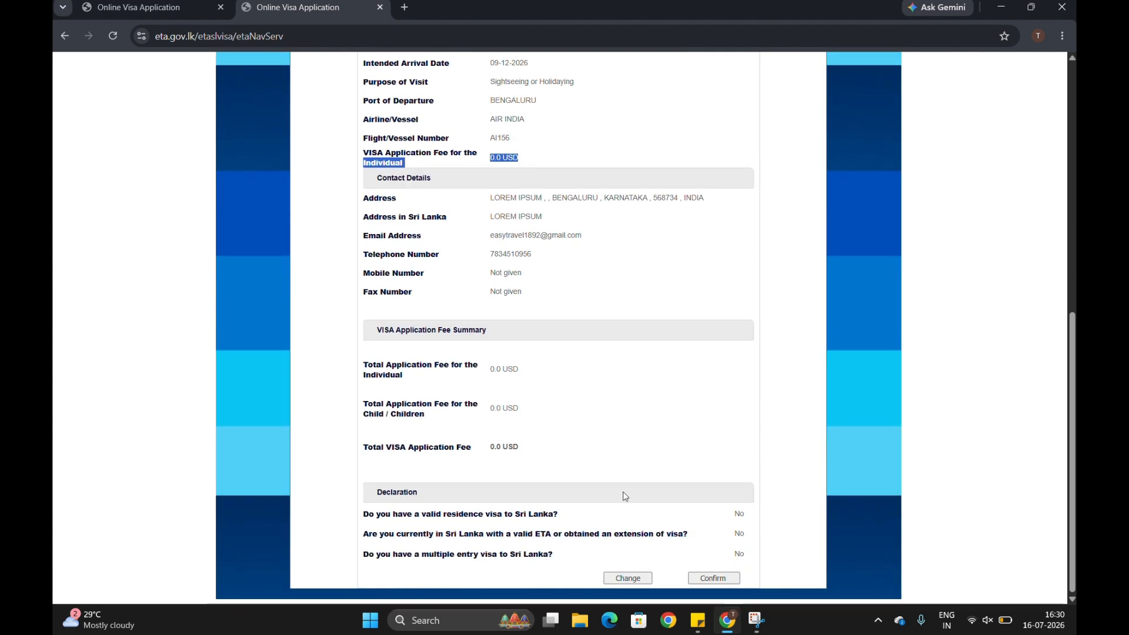
{"action": "left_click", "coordinate": [710, 577]}
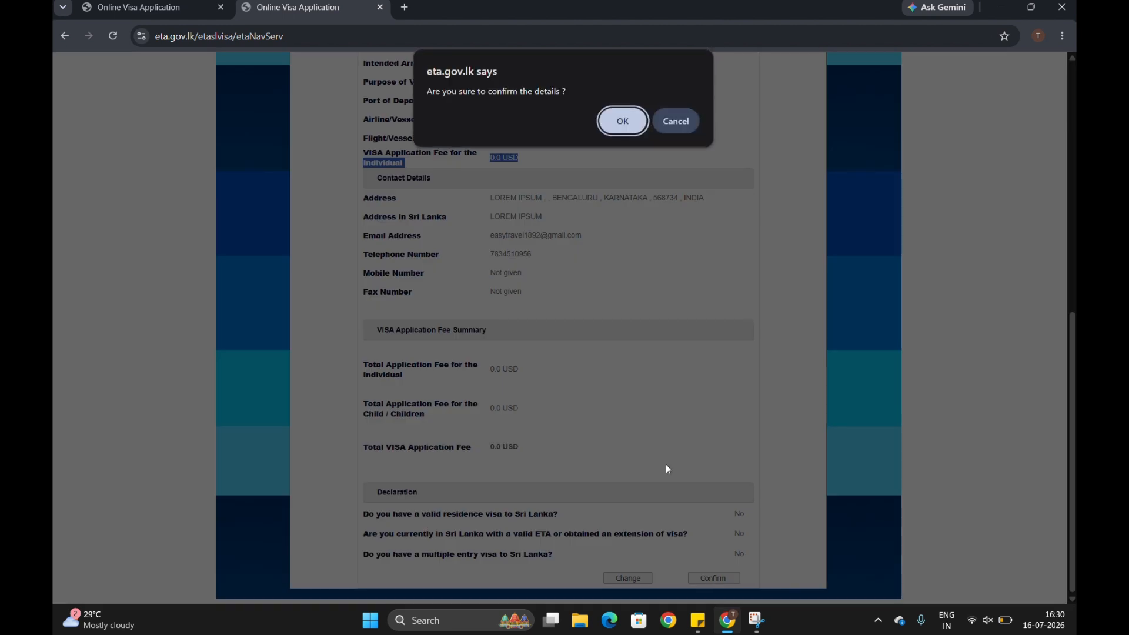
{"action": "left_click", "coordinate": [632, 121]}
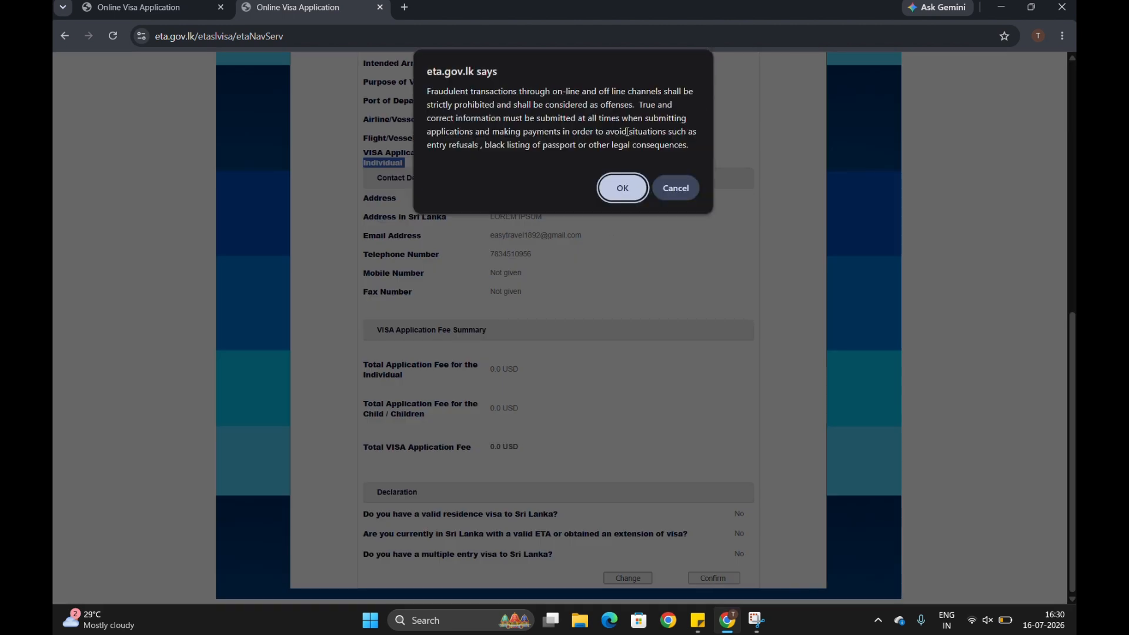
{"action": "left_click", "coordinate": [622, 187]}
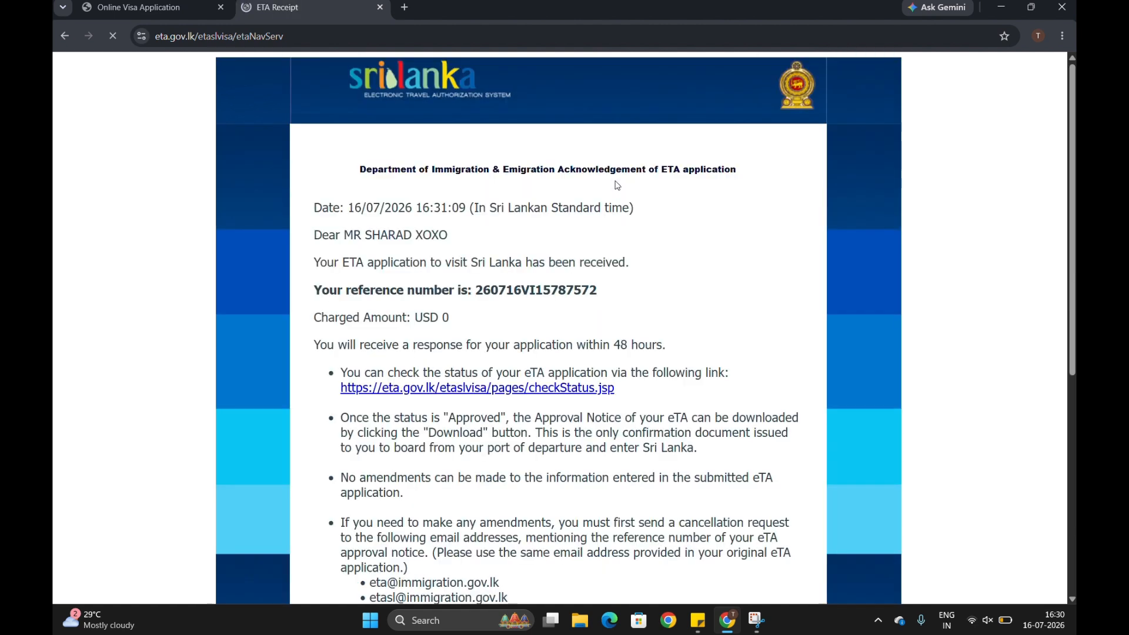
Copy the reference number from the ETA Confirmation receipt and open the checkStatus.jsp status-check link.
{"action": "double_click", "coordinate": [529, 290]}
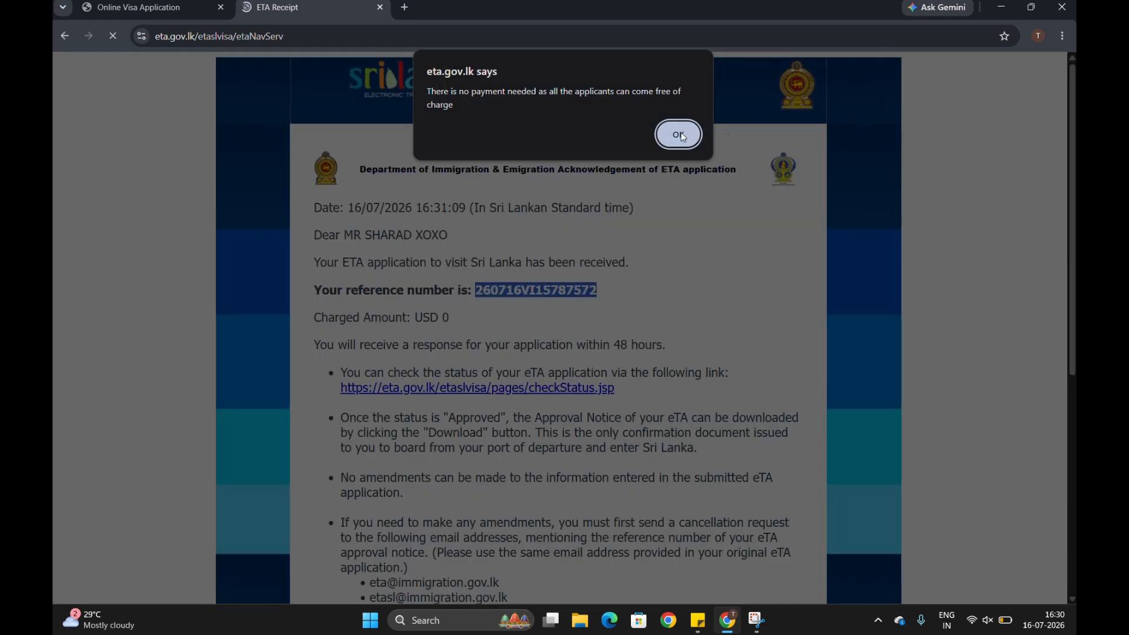
{"action": "left_click", "coordinate": [665, 132]}
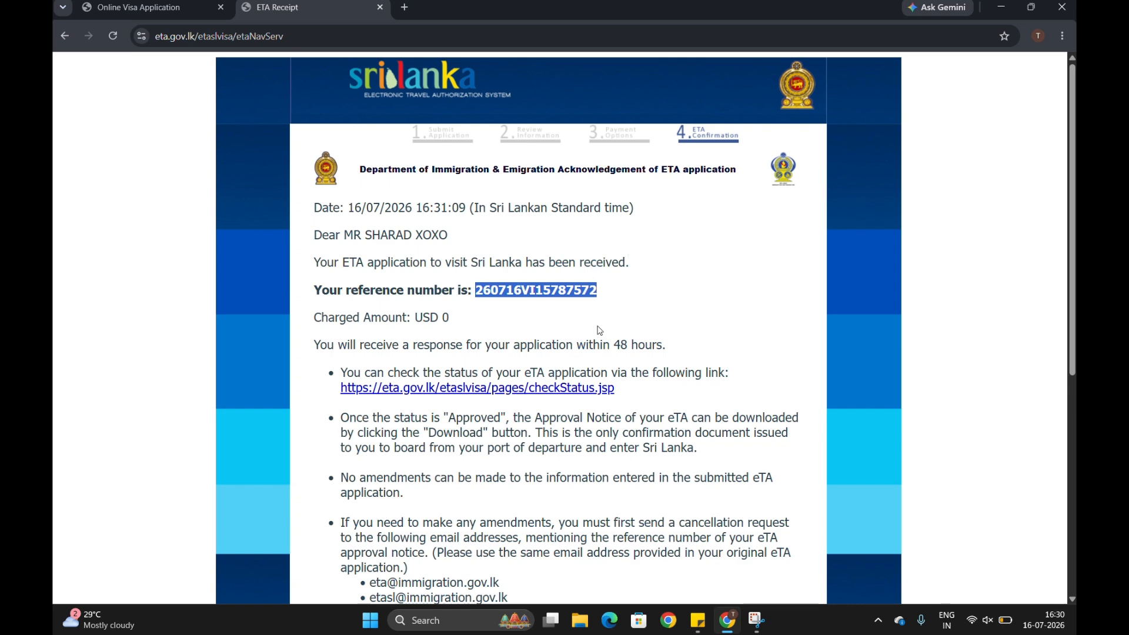
{"action": "scroll", "coordinate": [555, 358], "scroll_direction": "down", "scroll_amount": 2}
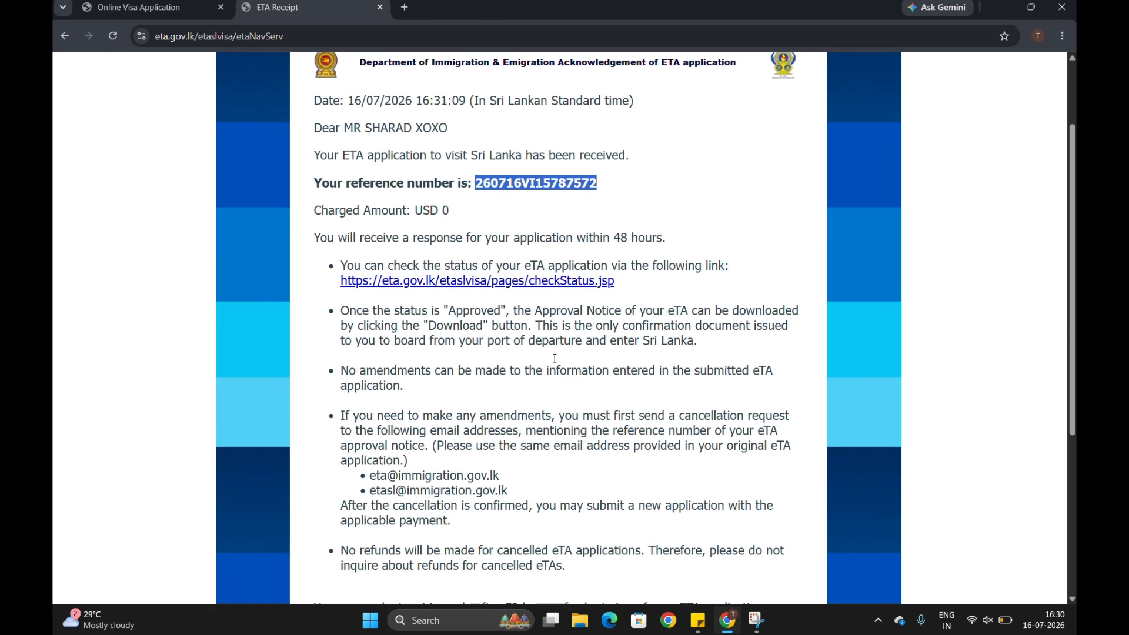
{"action": "left_click", "coordinate": [537, 283]}
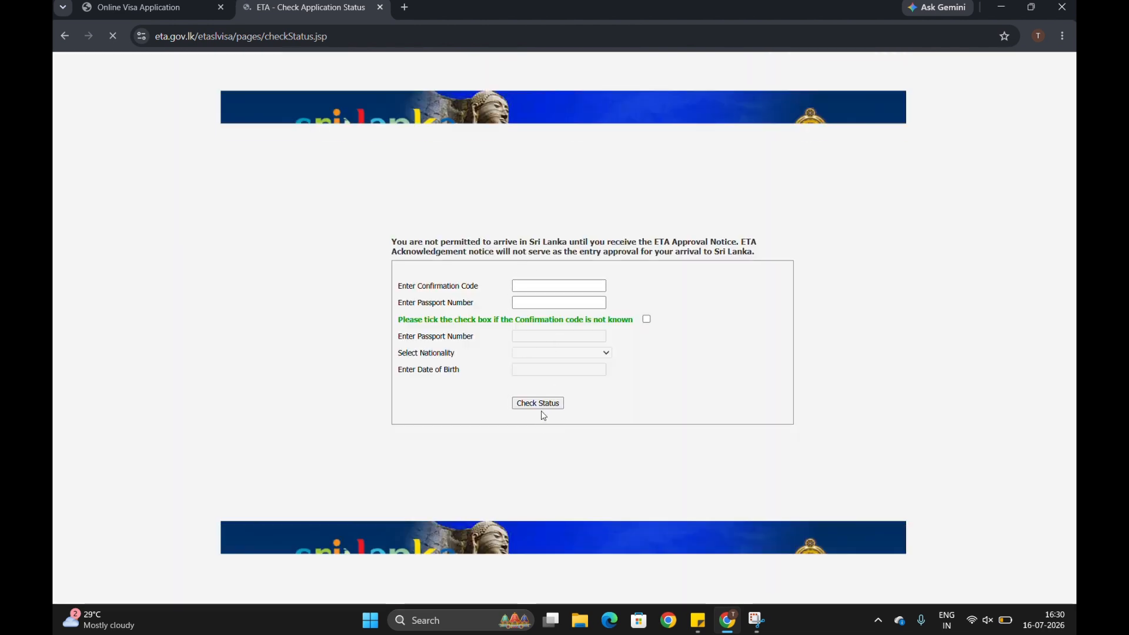
Go back past the no-payment notice to the status page and open a new blank browser tab.
{"action": "left_click", "coordinate": [66, 31]}
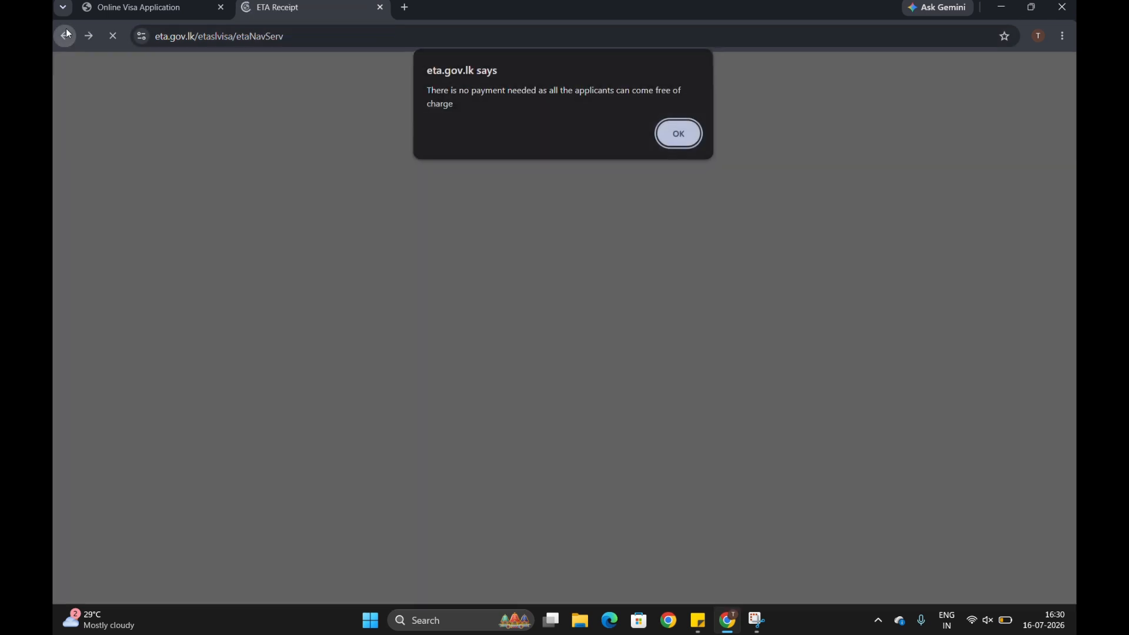
{"action": "left_click", "coordinate": [672, 137]}
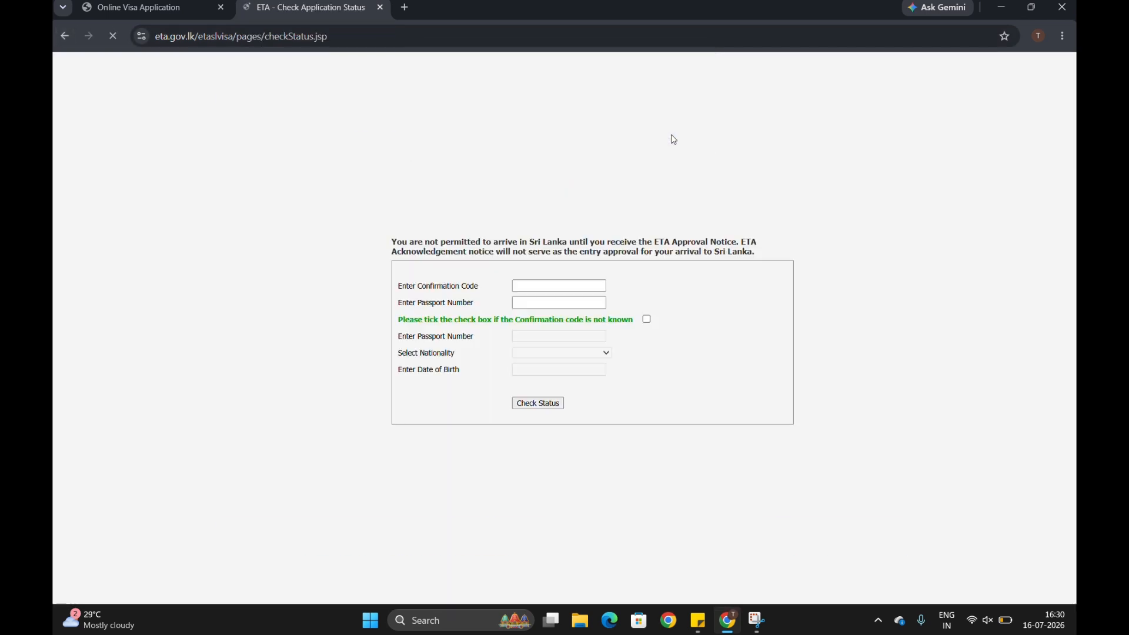
{"action": "left_click", "coordinate": [404, 7]}
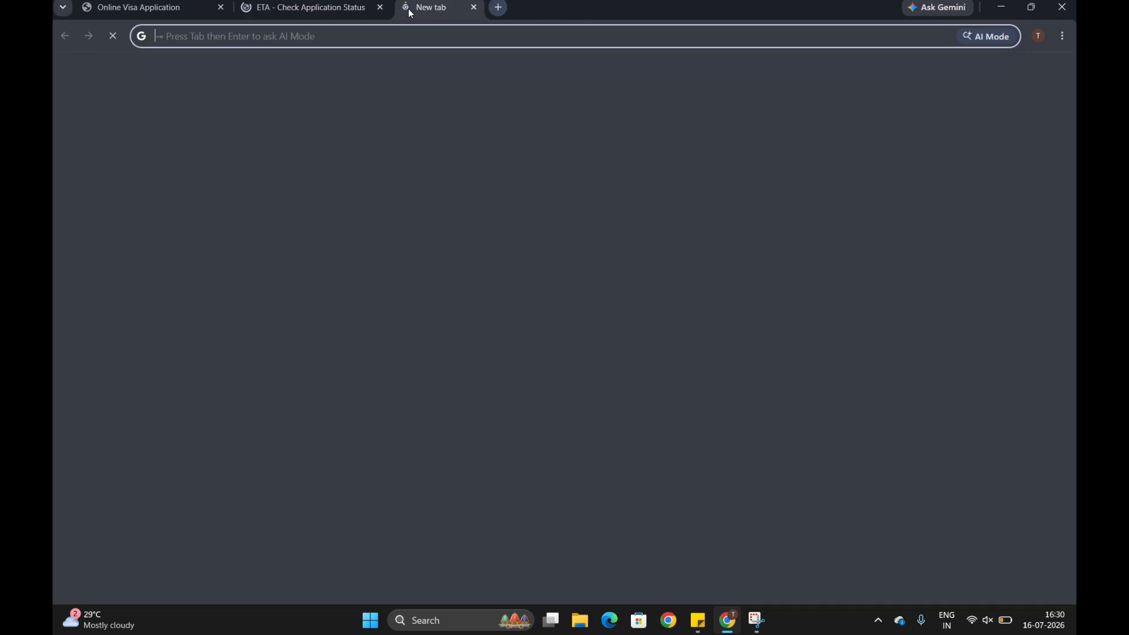
{"action": "type", "text": "gmail"}
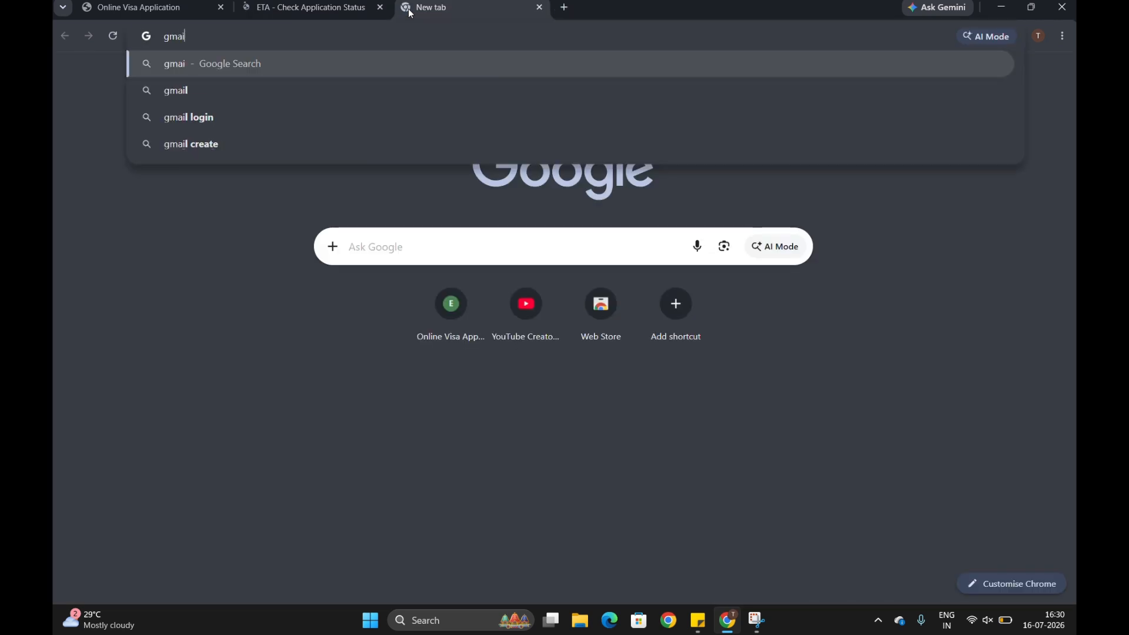
{"action": "key", "text": "BackSpace"}
{"action": "key", "text": "BackSpace"}
{"action": "key", "text": "BackSpace"}
{"action": "key", "text": "BackSpace"}
{"action": "key", "text": "BackSpace"}
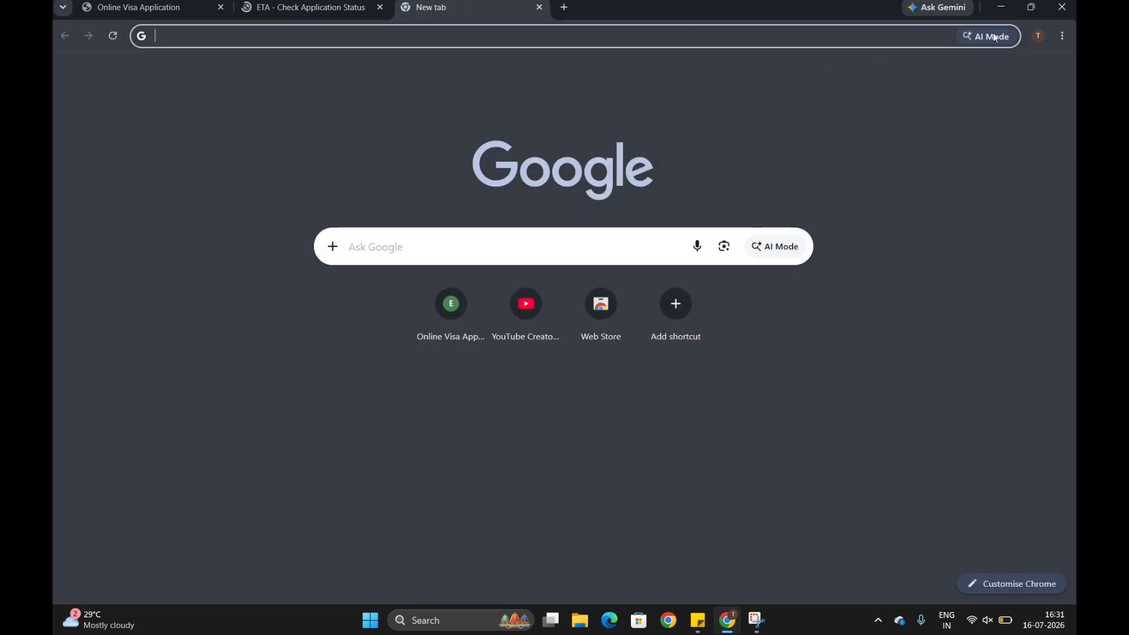
Launch Gmail from the Google apps menu, then return to the ETA status-check tab.
{"action": "left_click", "coordinate": [1018, 81]}
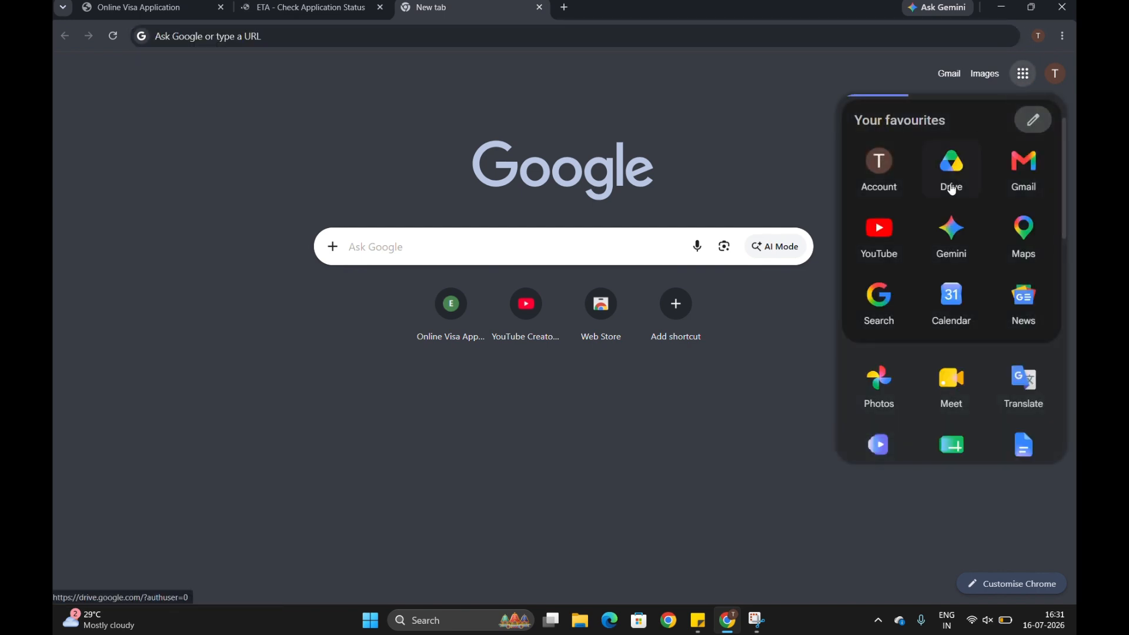
{"action": "left_click", "coordinate": [1027, 171]}
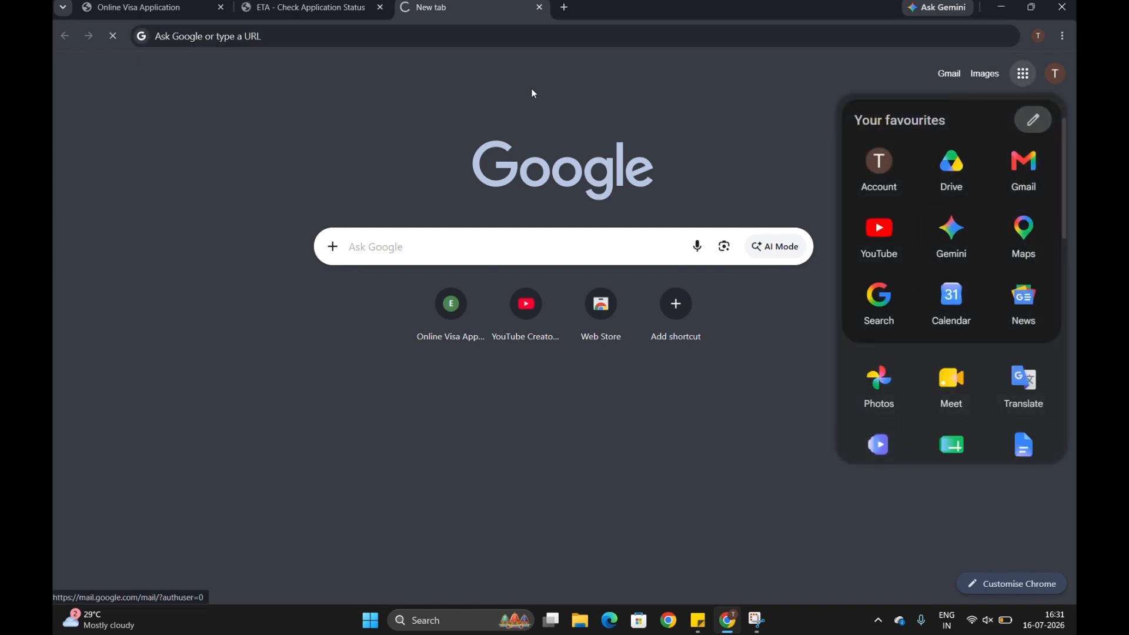
{"action": "left_click", "coordinate": [324, 8]}
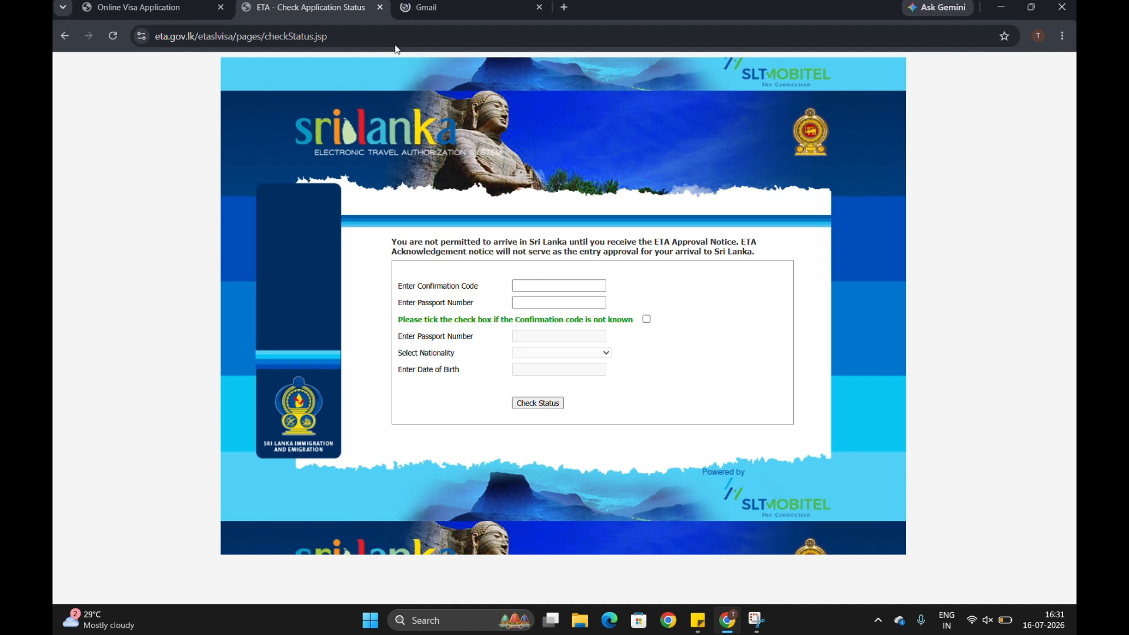
Open the Sri Lanka ETA status Acknowledgement email, copy its reference number, and return to the status form's confirmation code field.
{"action": "left_click", "coordinate": [429, 9]}
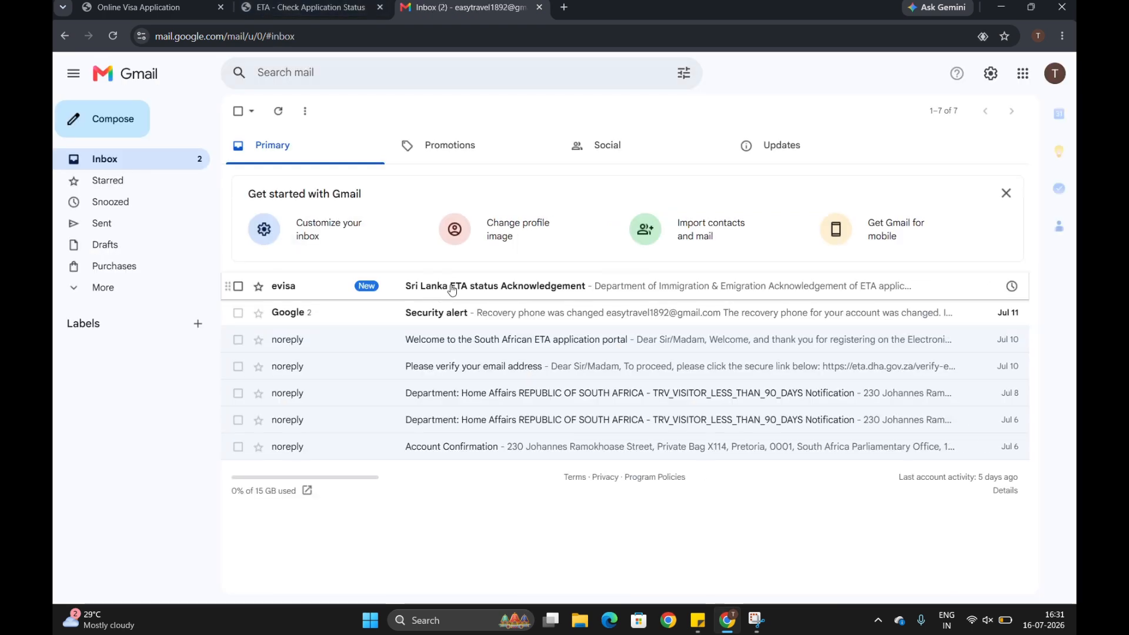
{"action": "left_click", "coordinate": [453, 290]}
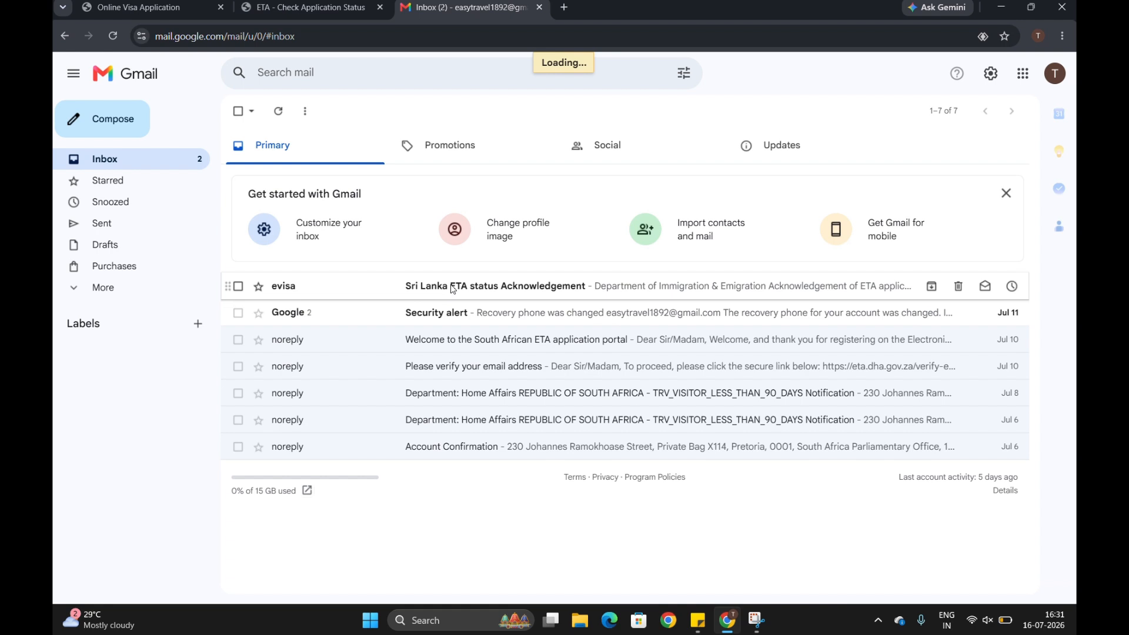
{"action": "left_click", "coordinate": [515, 286]}
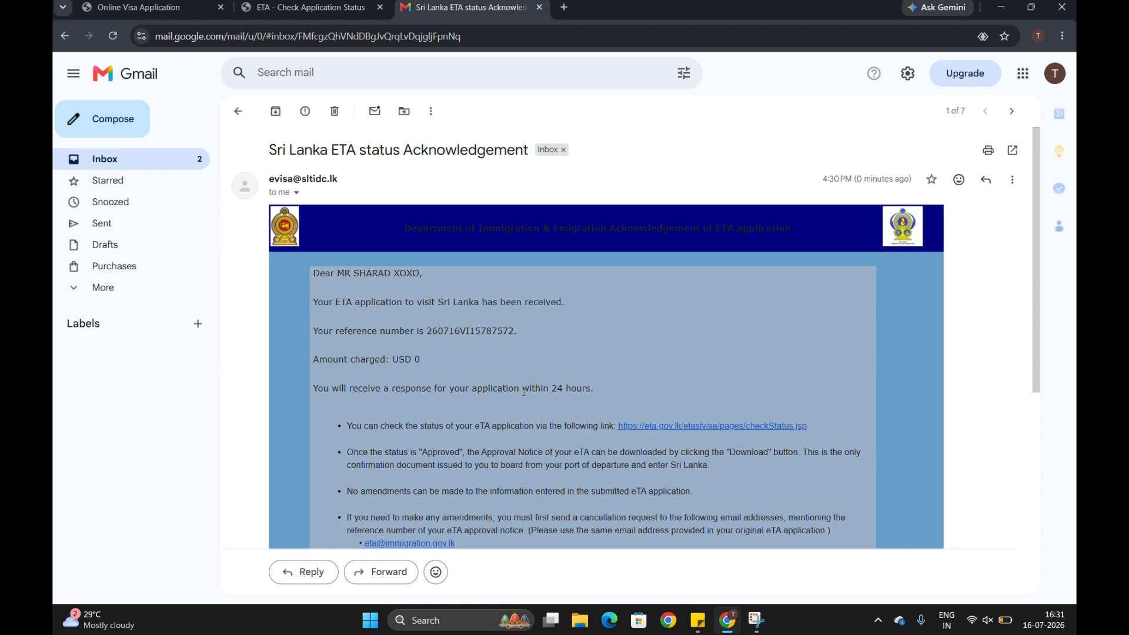
{"action": "scroll", "coordinate": [524, 391], "scroll_direction": "down", "scroll_amount": 6}
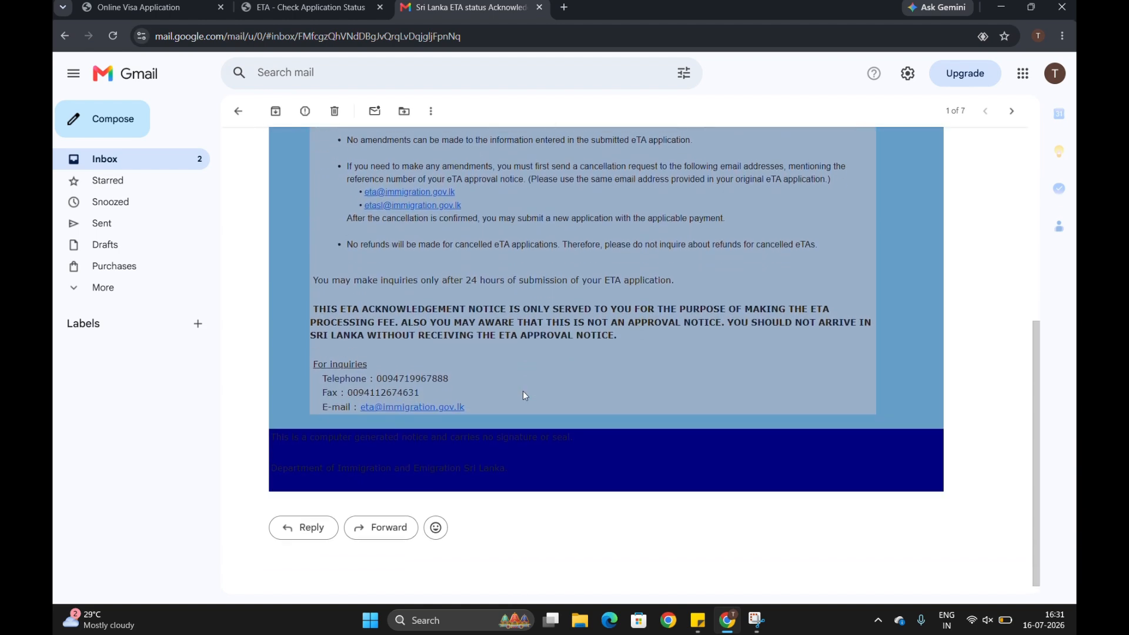
{"action": "scroll", "coordinate": [524, 392], "scroll_direction": "up", "scroll_amount": 4}
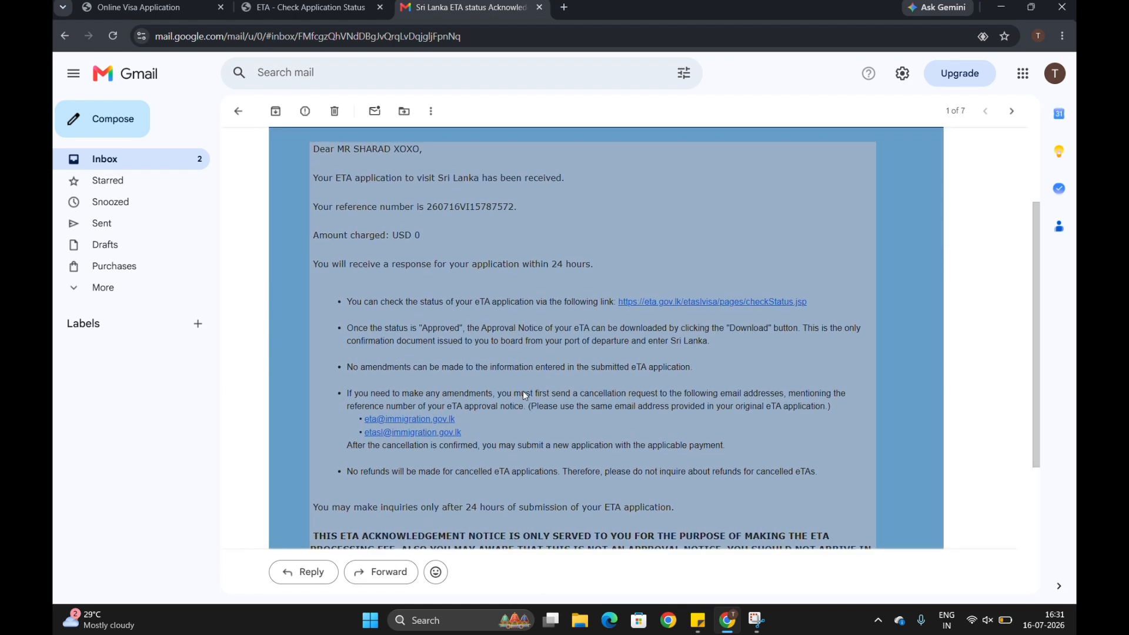
{"action": "scroll", "coordinate": [524, 394], "scroll_direction": "up", "scroll_amount": 2}
{"action": "double_click", "coordinate": [479, 300]}
{"action": "key", "text": "ctrl+c"}
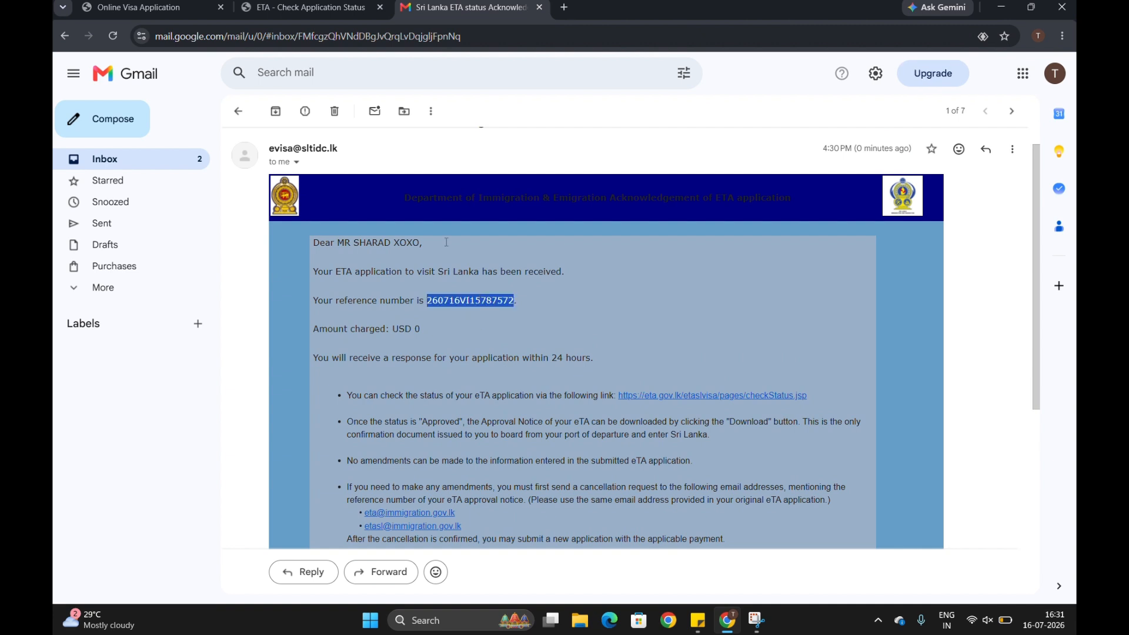
{"action": "left_click", "coordinate": [347, 8]}
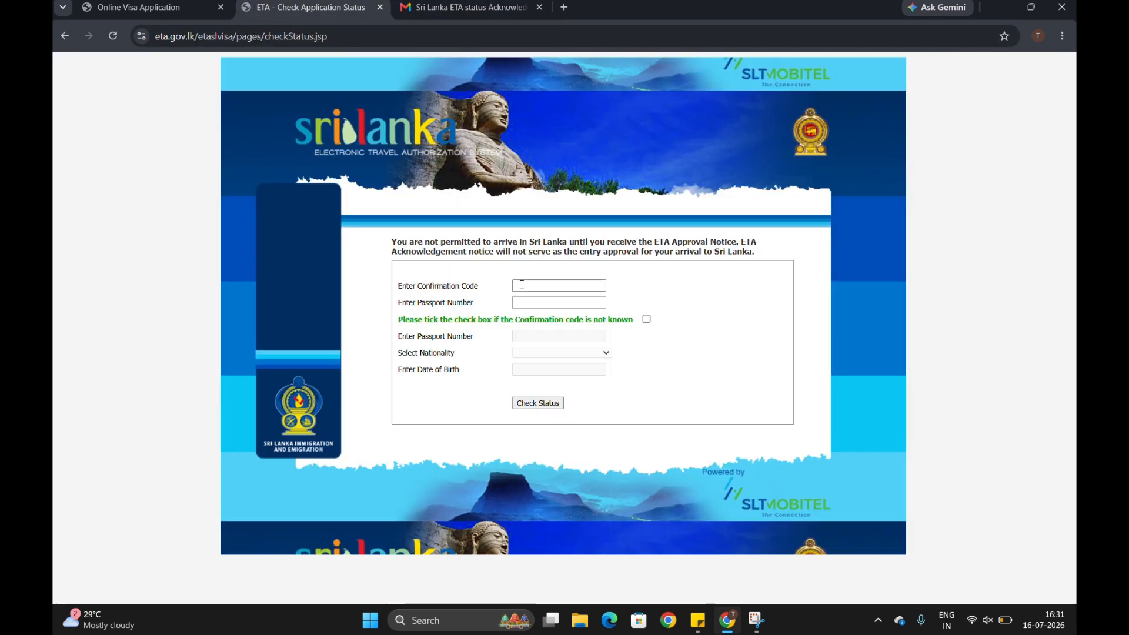
{"action": "left_click", "coordinate": [521, 285]}
Paste the reference as confirmation code, enter the passport number, and check status, showing Tourist – Individual as Pending.
{"action": "key", "text": "ctrl+v"}
{"action": "key", "text": "Tab"}
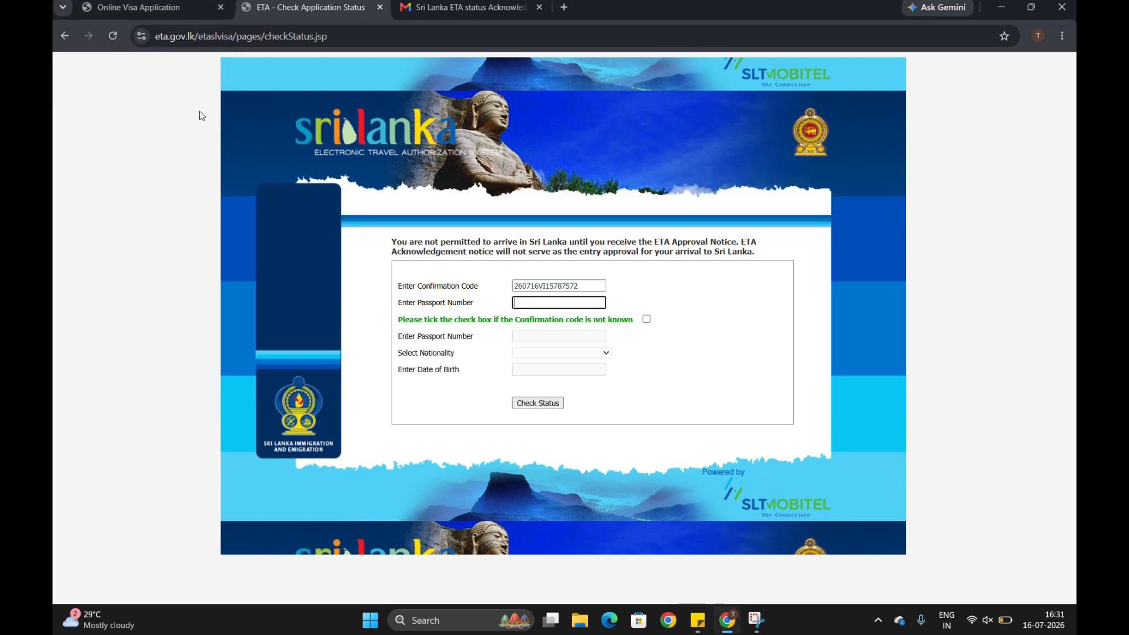
{"action": "left_click", "coordinate": [529, 403]}
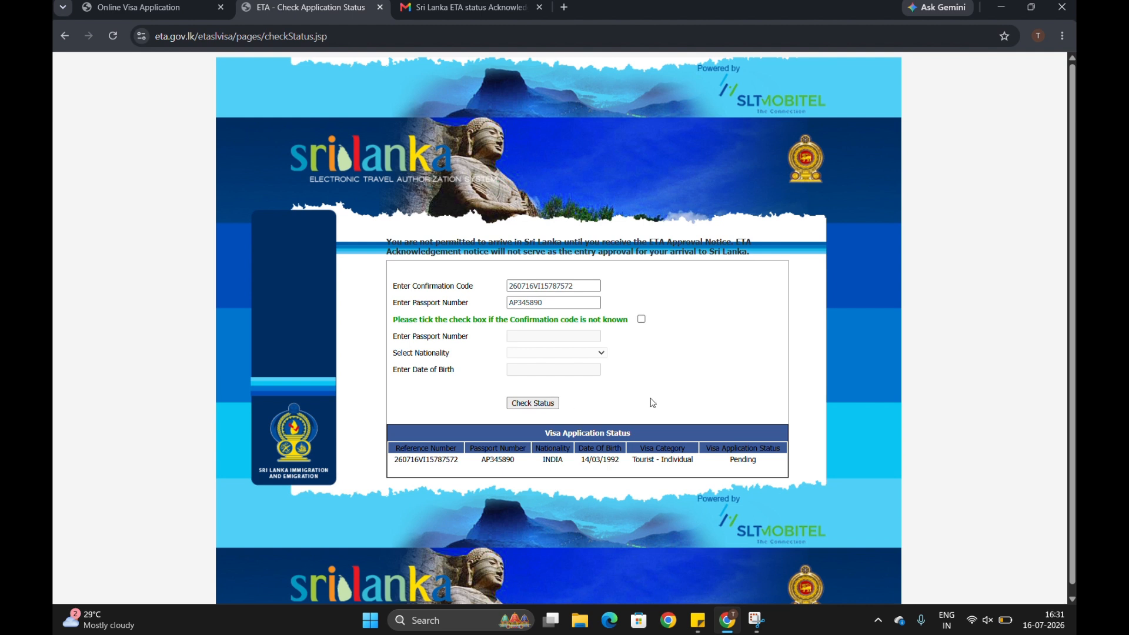
{"action": "double_click", "coordinate": [742, 450]}
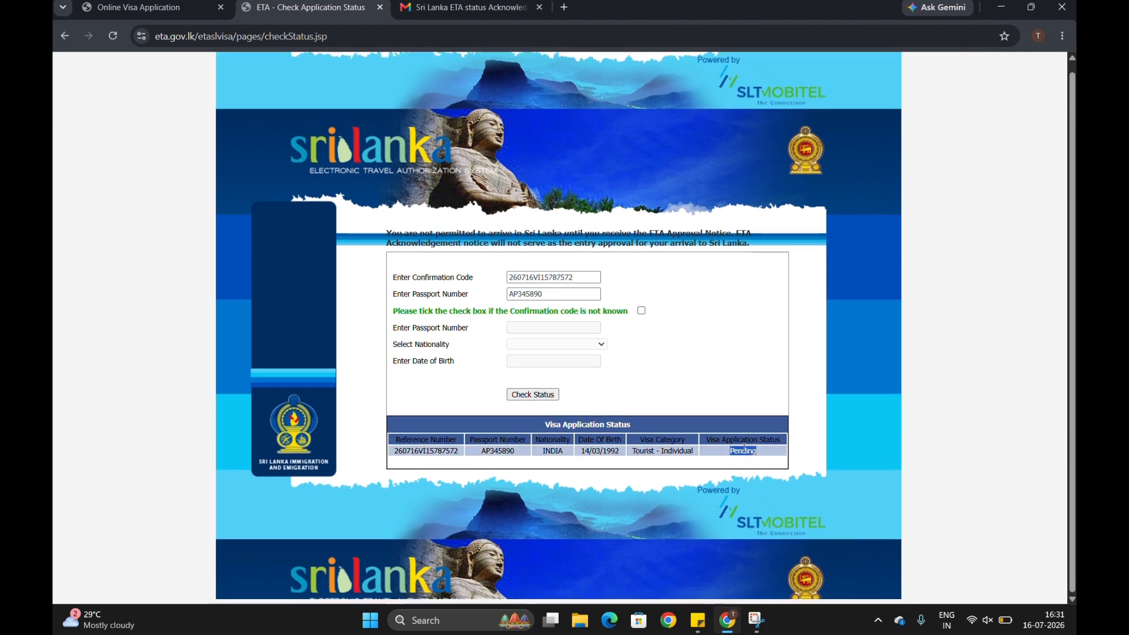